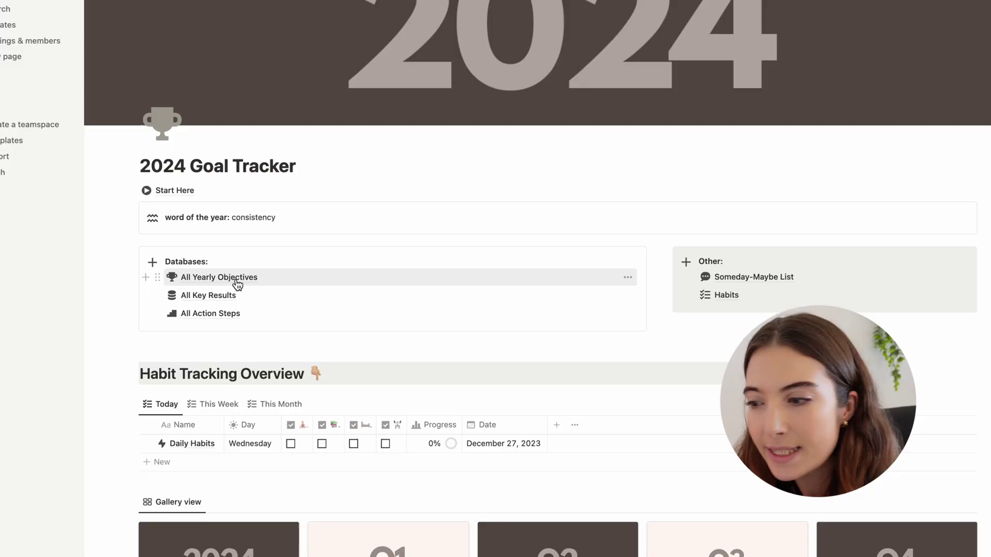
Open the All Yearly Objectives page from the 2024 Goal Tracker
click(235, 280)
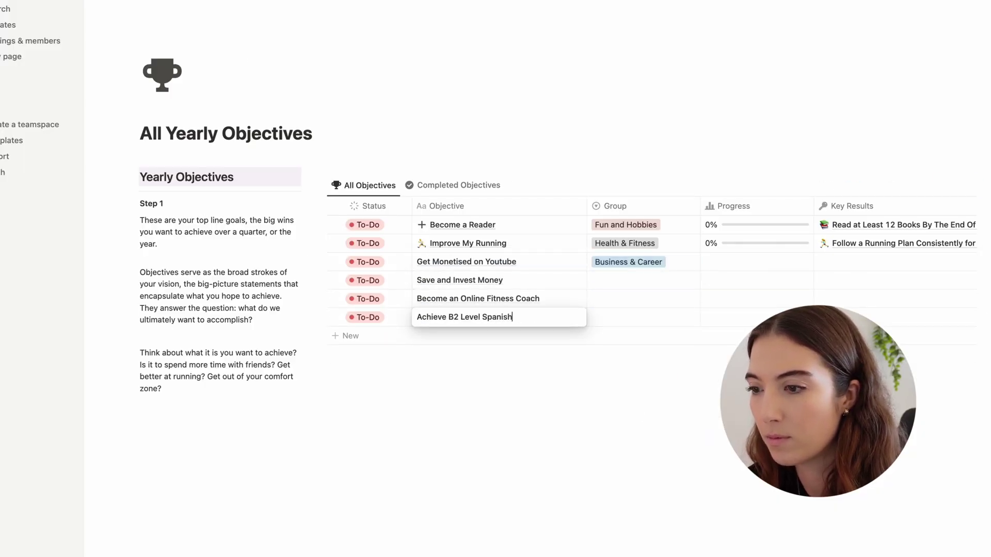
Add the mindful, golf, Become the fittest, Spend More… time and …ar Addiction objectives
text(nt)
key(Return)
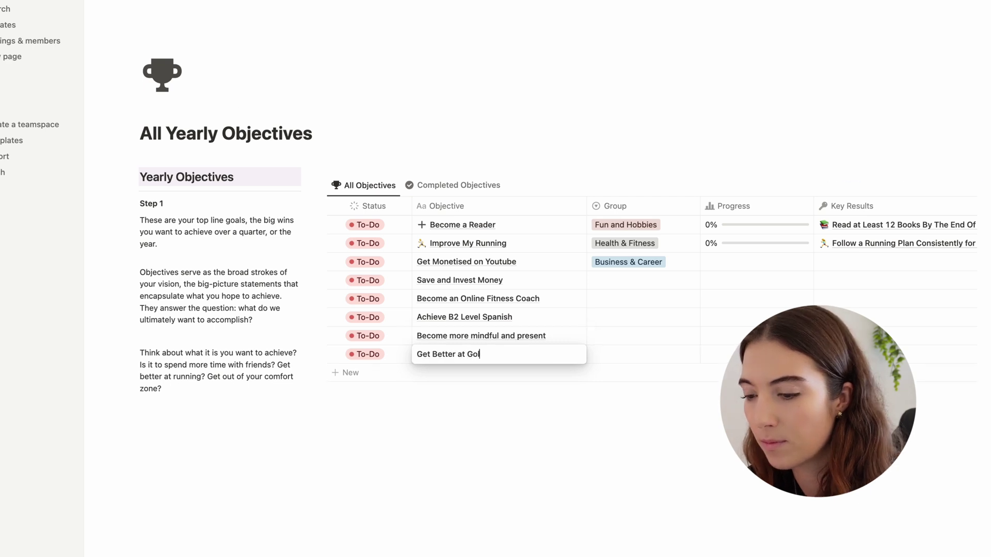
text(lf)
key(Return)
text(Become the fittest)
key(Return)
text(Spend More Quality Tiem wi)
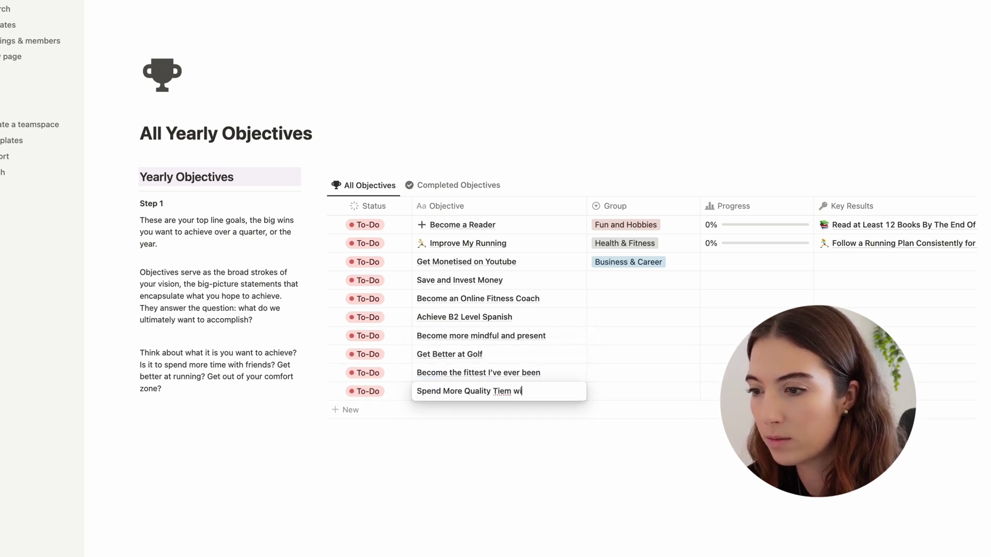
text(d)
key(Return)
text(Have Better Nutrition)
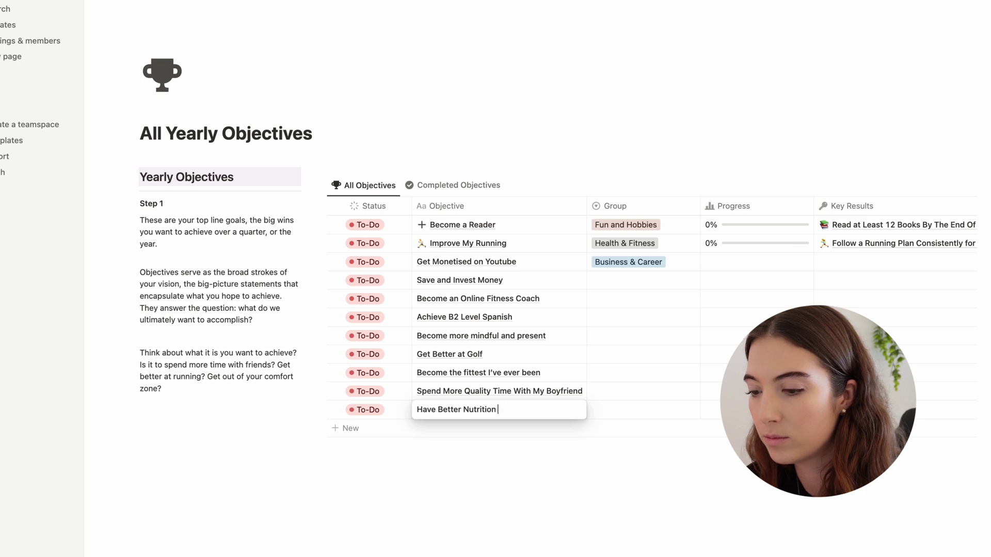
text(ar Addiction)
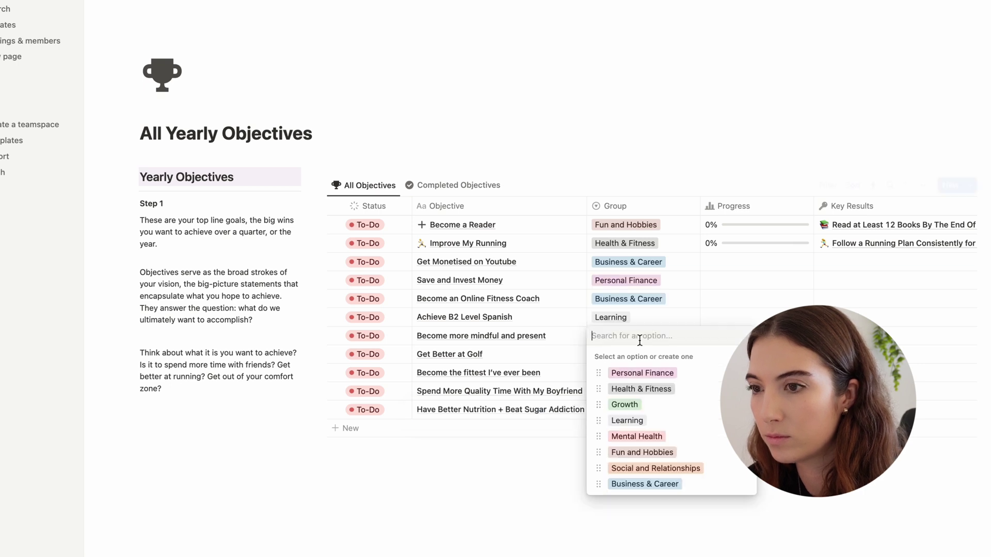
Assign a Group tag to each of the new objectives
click(635, 436)
click(642, 354)
click(641, 472)
click(643, 373)
click(635, 425)
click(642, 391)
click(643, 410)
Add an Improve Organisation objective with its Group, then open Get Monetised on Youtube
click(351, 428)
text(Improve Organisation)
click(643, 429)
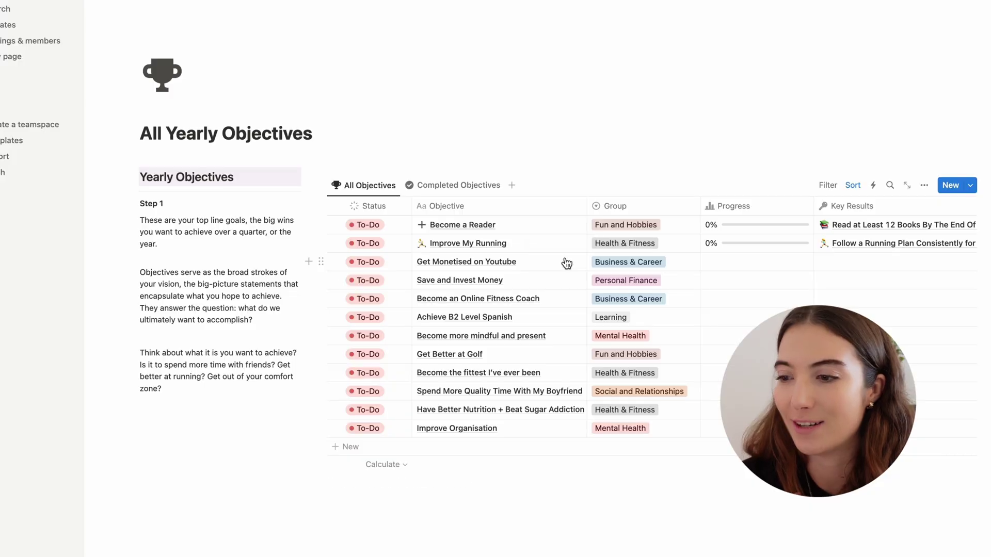
click(562, 261)
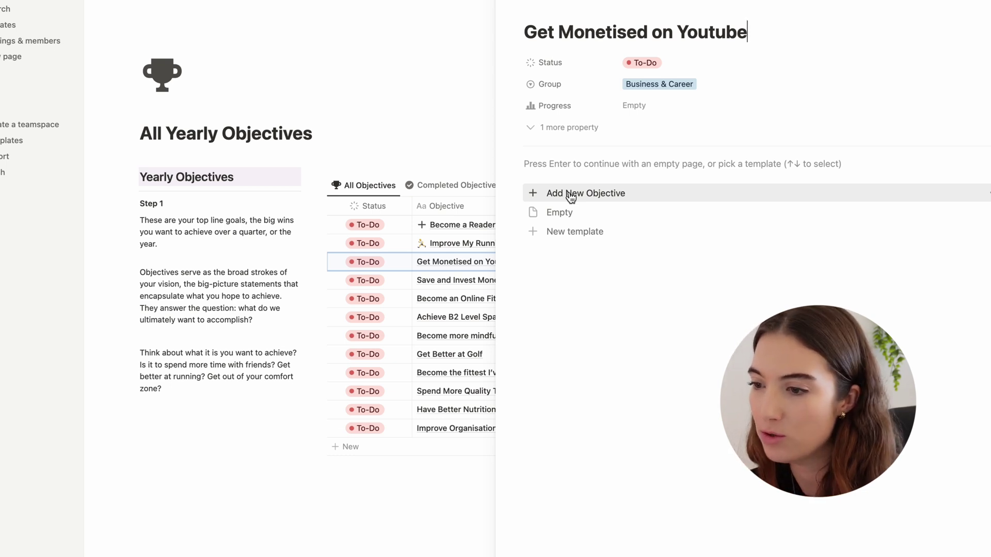
Apply the Add New Objective template to Get Monetised on Youtube and reopen it beside the table
click(604, 199)
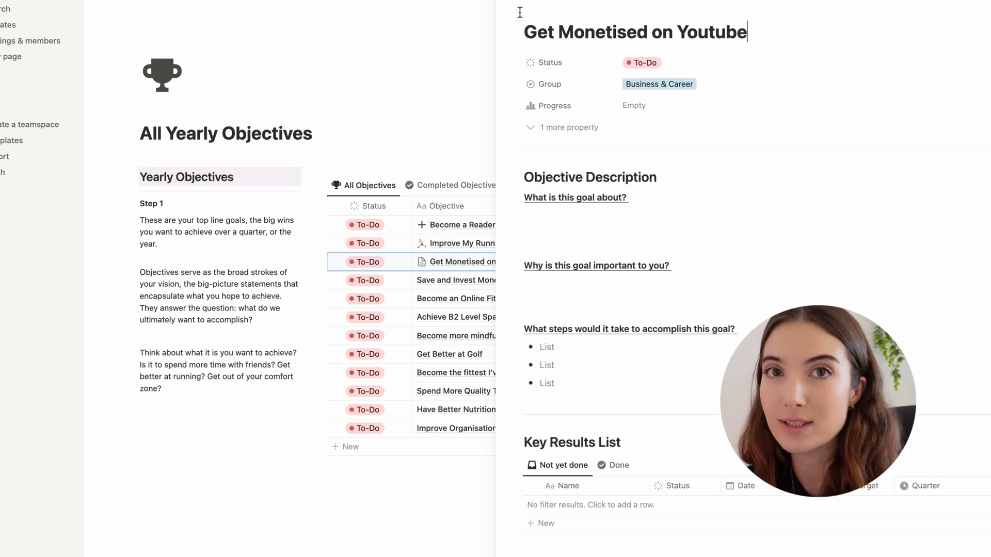
key(Escape)
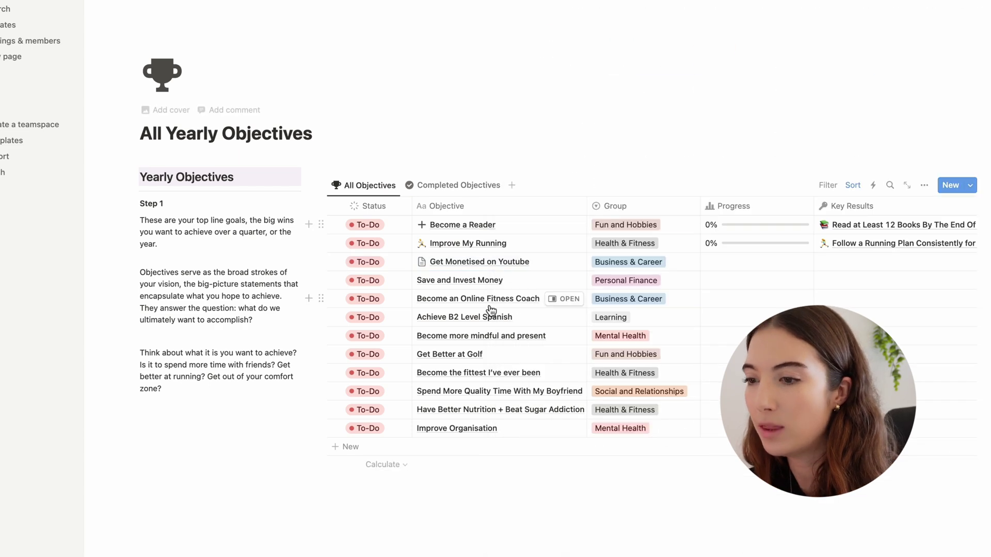
click(573, 267)
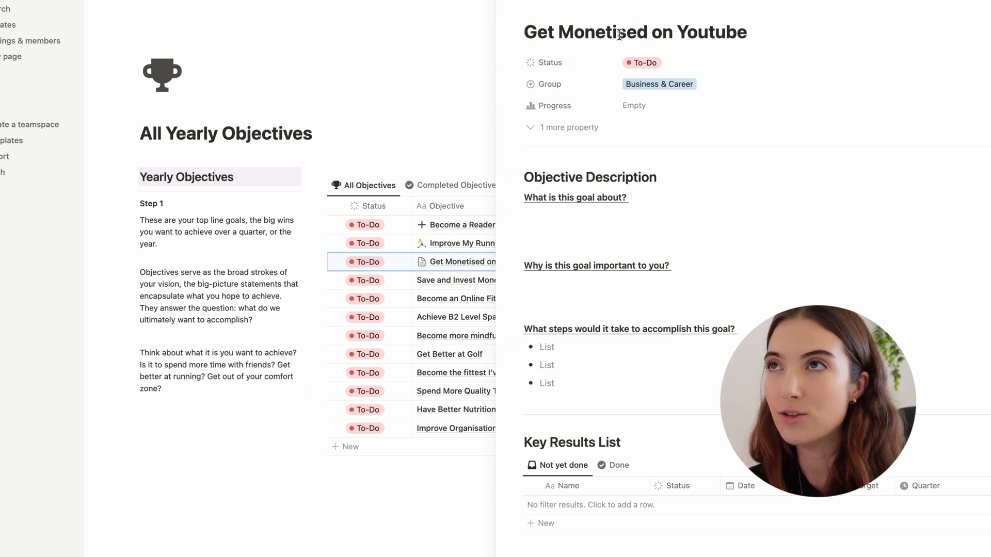
Write the why answer and steps like Make regular videos and Try different types of content
text(nt to take YouTube more seriously, it's something I've wanted to do for years, and after multiple attempts, this year I'm all or nothing attempt. I want to make younger me proud, and show her that she can be a YouTuber after all.)
key(Down)
text(Make regular videos)
key(Down)
text(Try different types of content)
key(Down)
text(Improve each video/thumbnail)
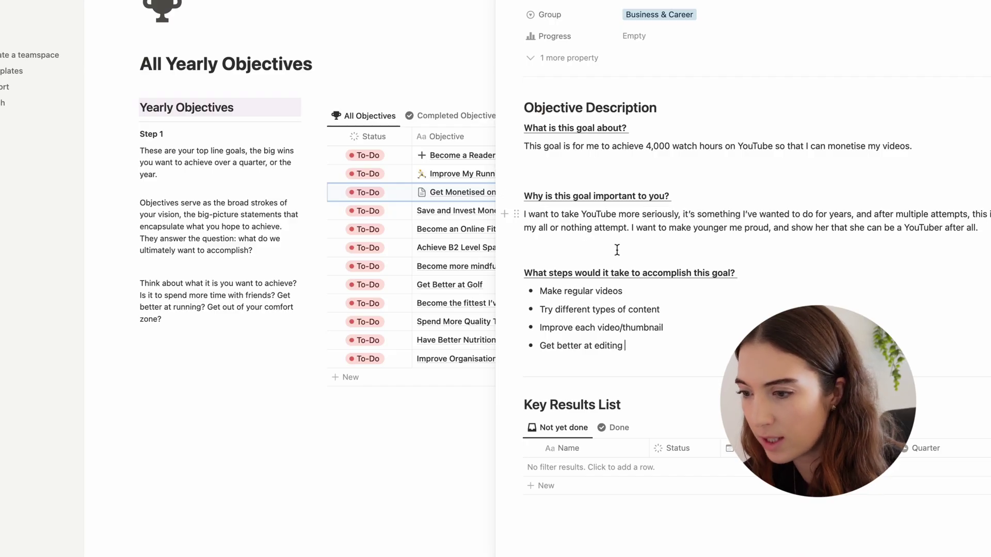
click(560, 469)
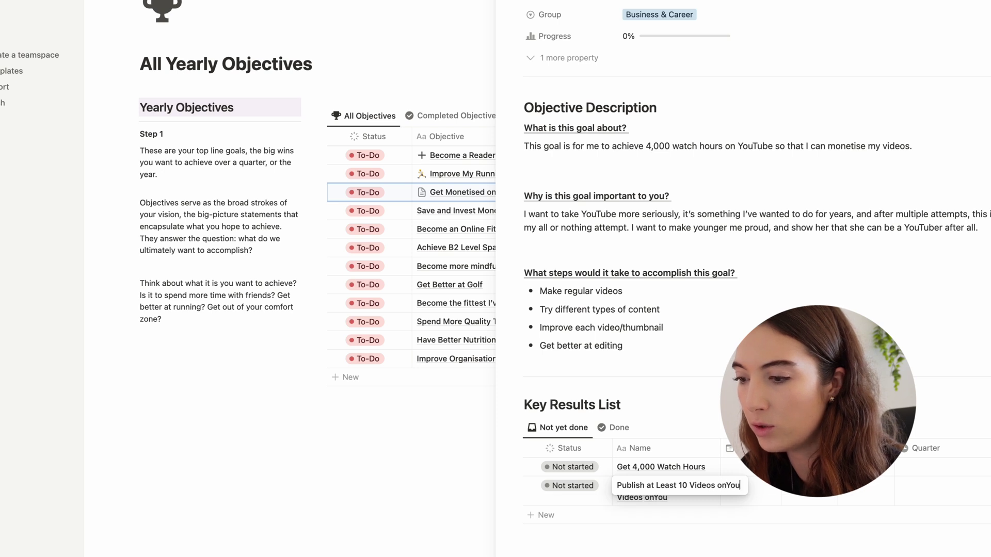
Finish the key result name and give both key results a 31/03/2024 date and Q1
text(uTube)
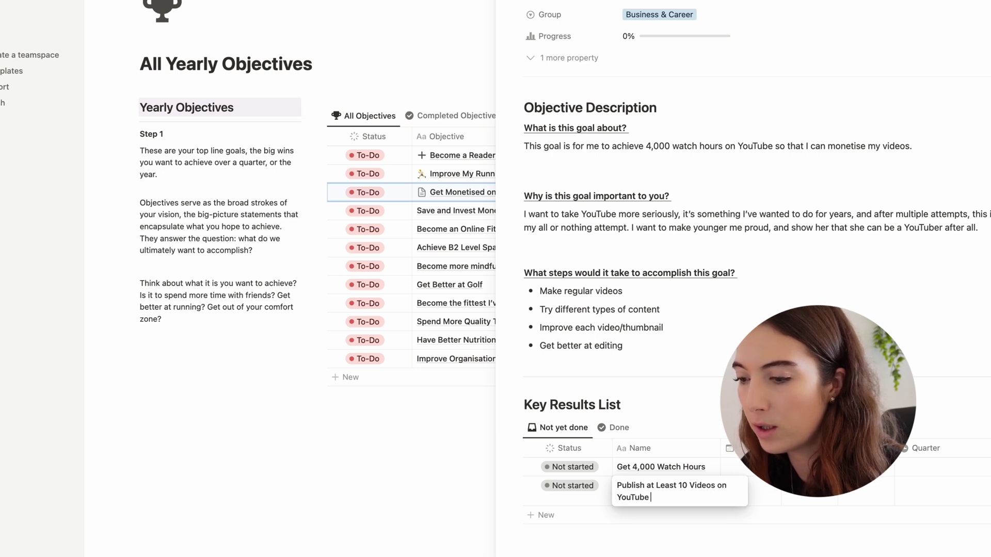
text( in 3 Months)
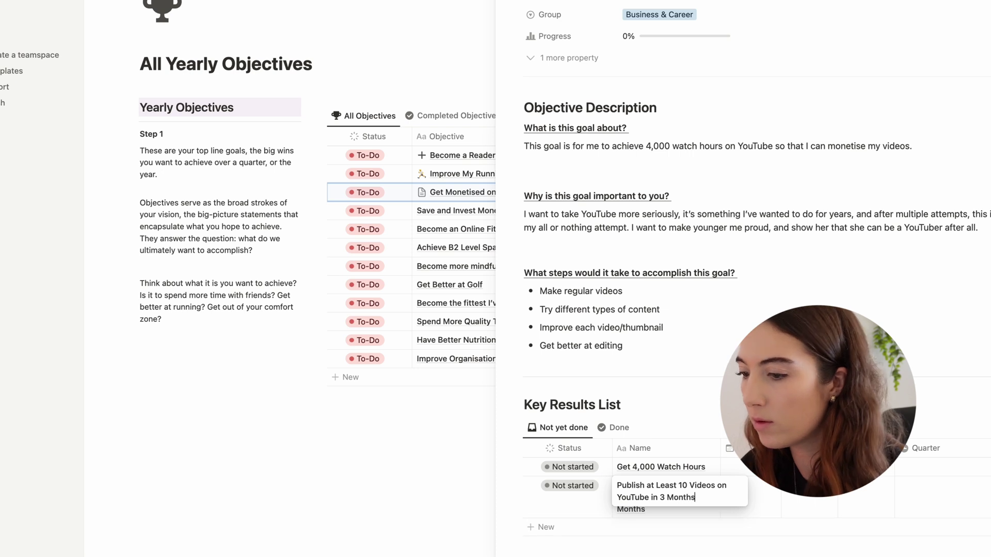
key(Escape)
click(751, 497)
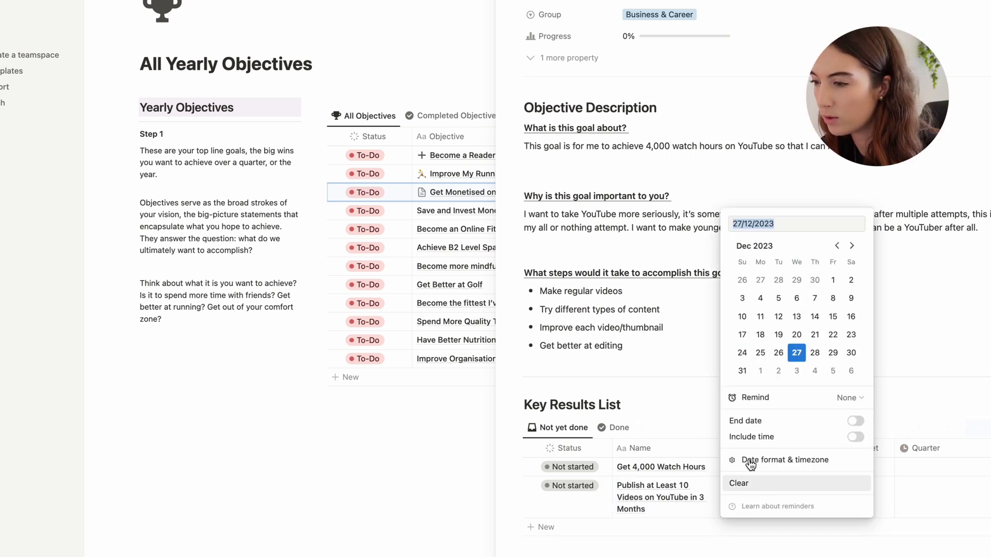
click(851, 247)
click(850, 246)
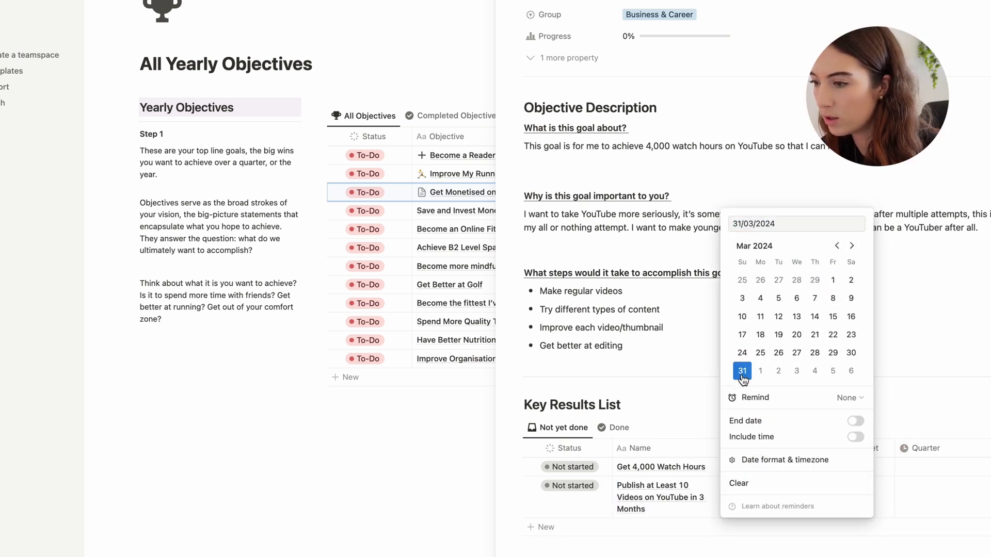
click(915, 330)
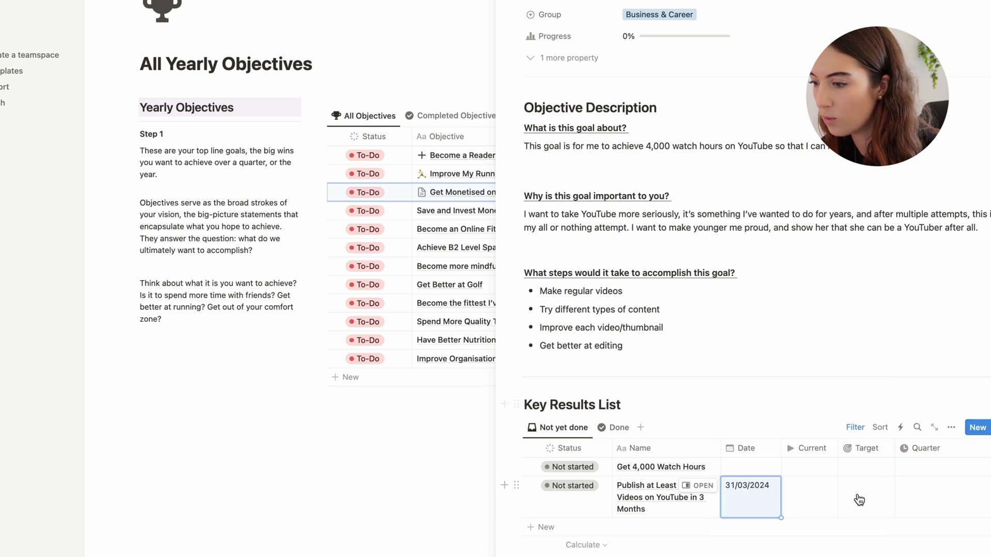
click(918, 499)
key(Escape)
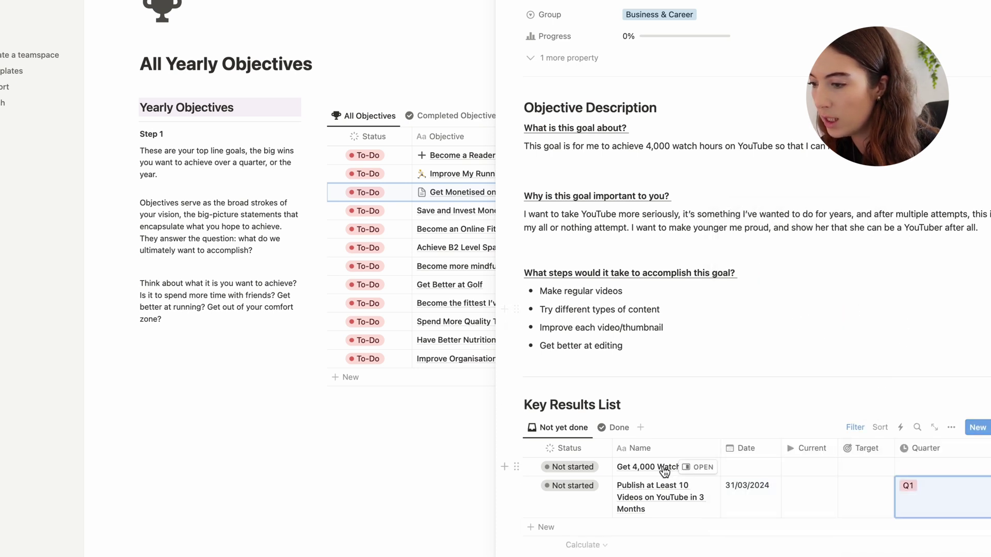
click(946, 471)
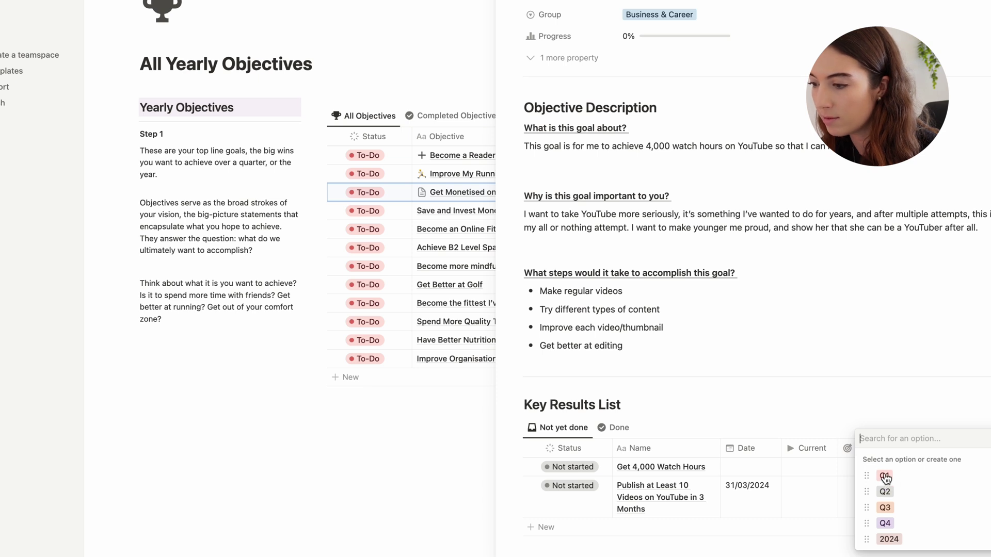
click(909, 381)
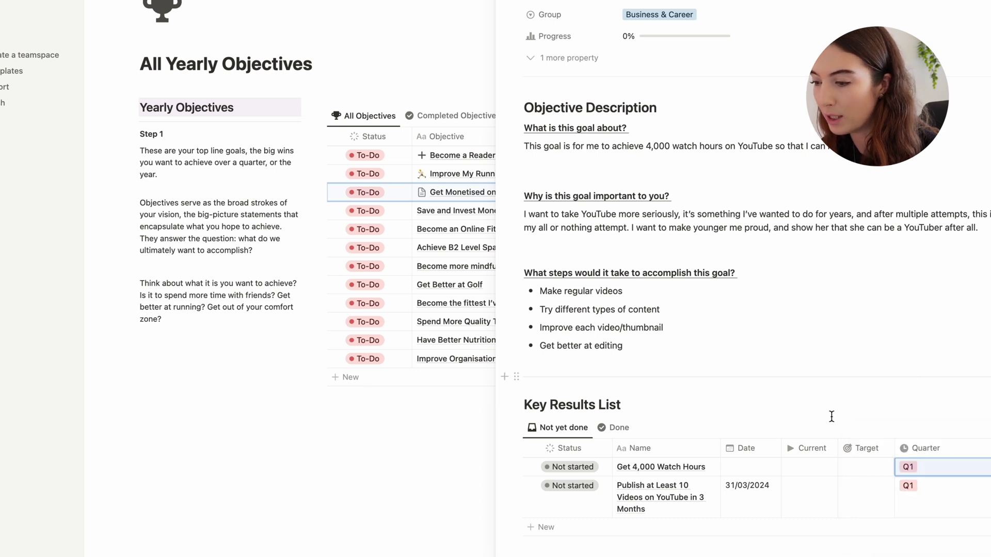
click(744, 474)
click(852, 204)
click(852, 205)
click(853, 204)
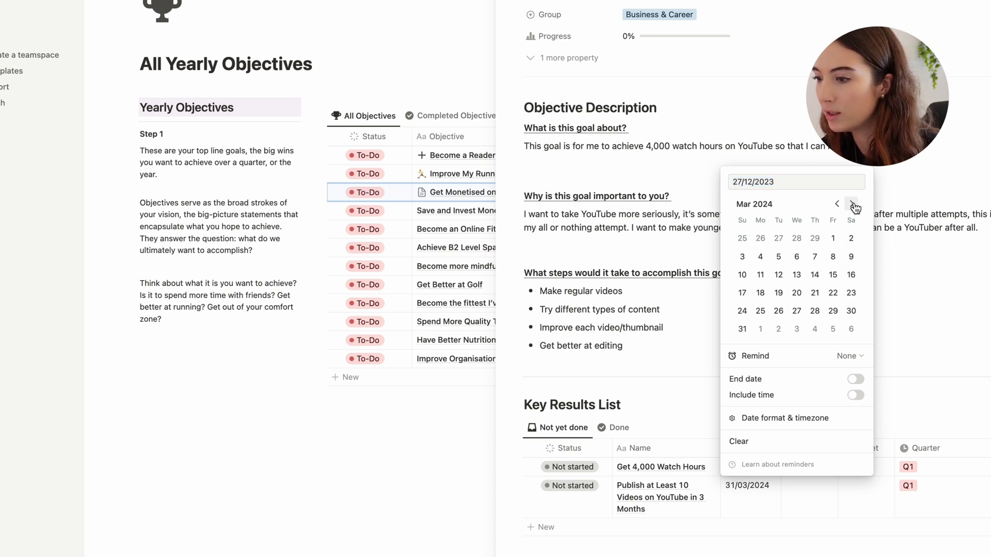
key(Escape)
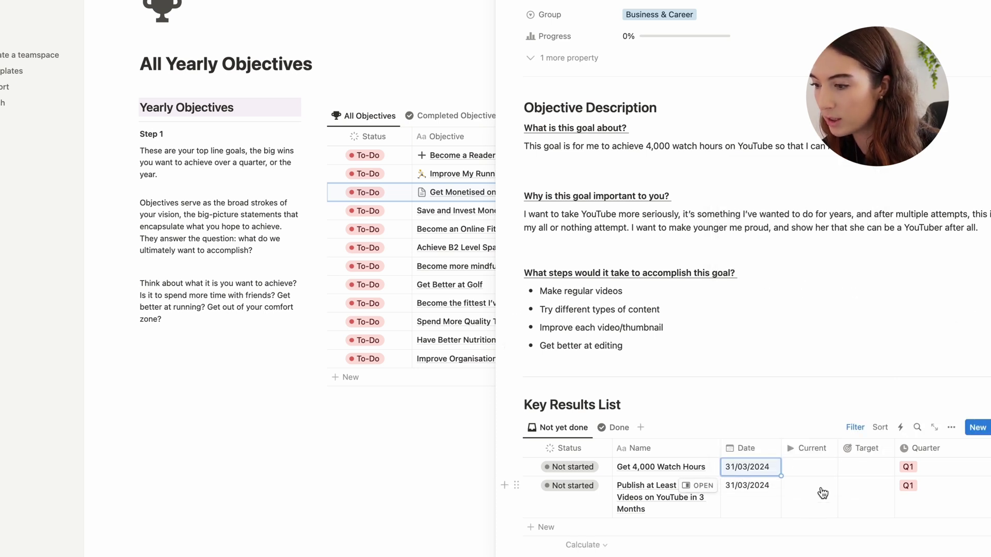
Set the key results' targets to 4000 and 10 with current values 1300 and 0
click(820, 471)
click(861, 474)
text(4)
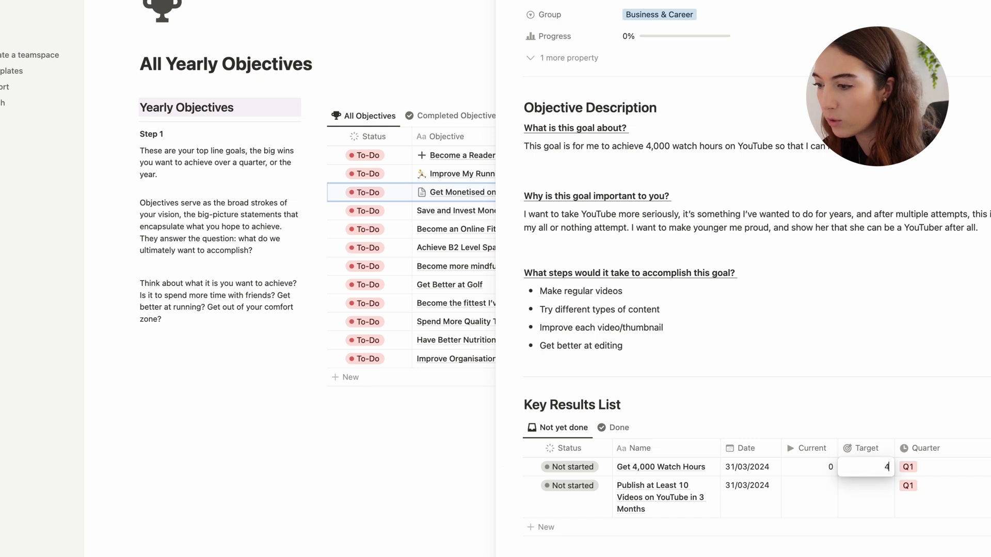
key(Return)
click(810, 470)
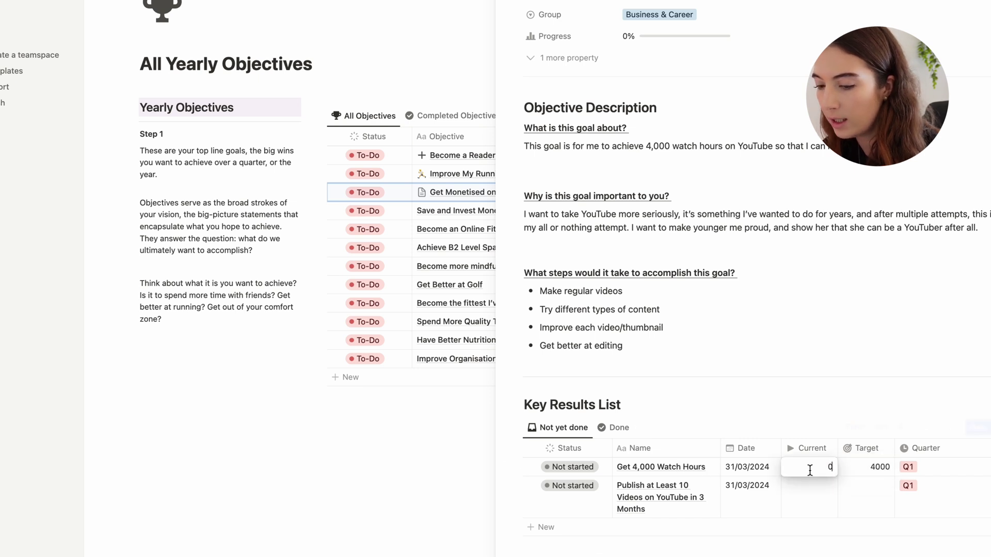
text(1300)
key(Return)
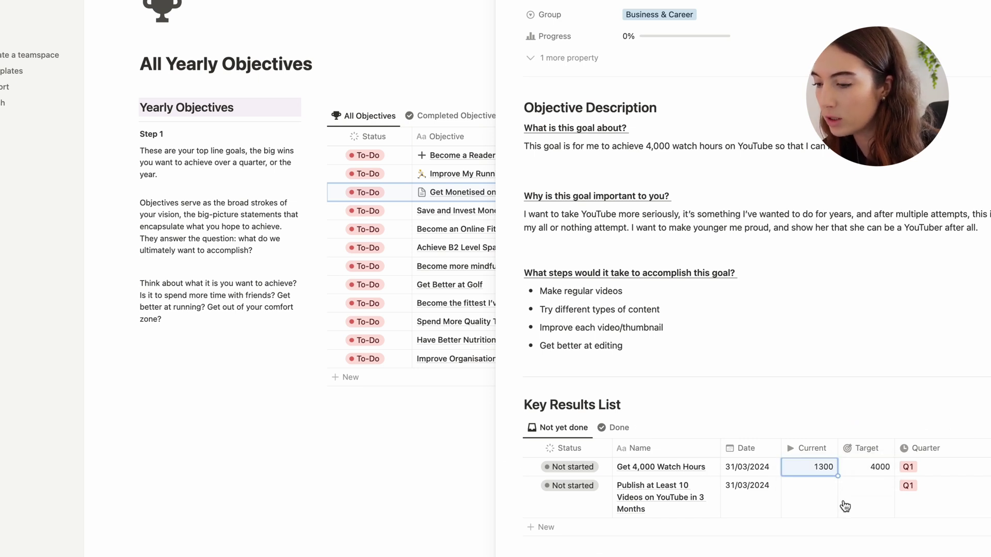
key(Down)
key(Return)
key(Return)
click(859, 501)
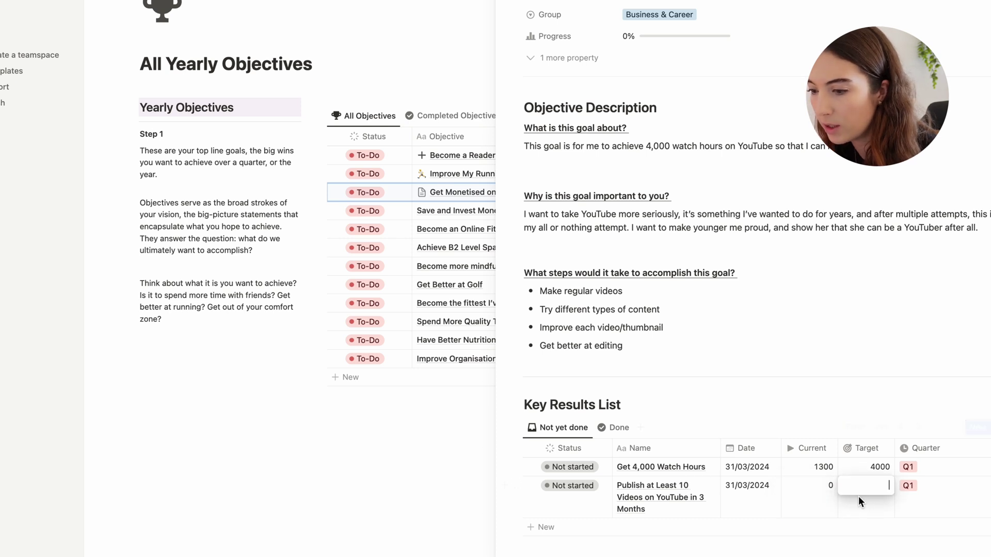
text(10)
key(Return)
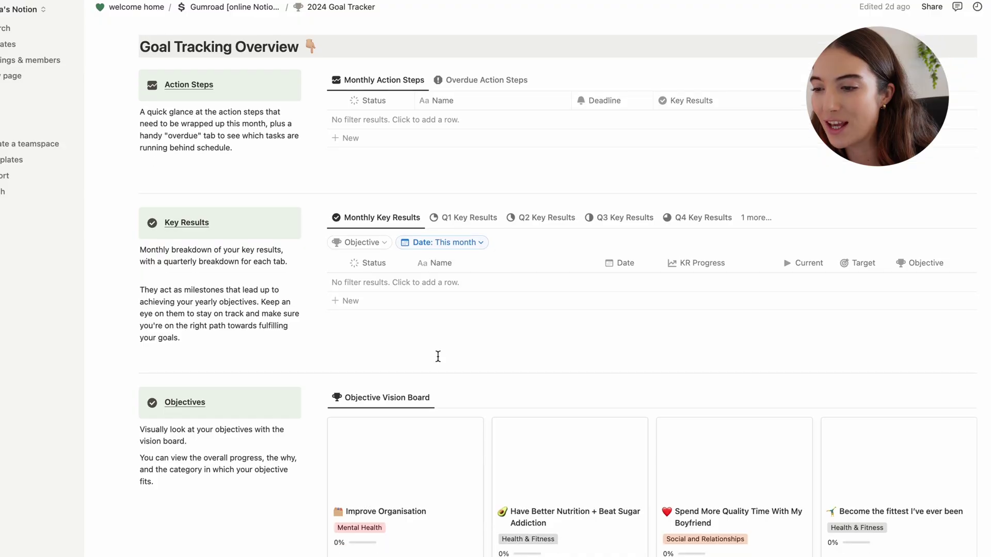
Scroll the 2024 Goal Tracker to the Objective Vision Board gallery of objective cards
scroll(438, 357, down, 8)
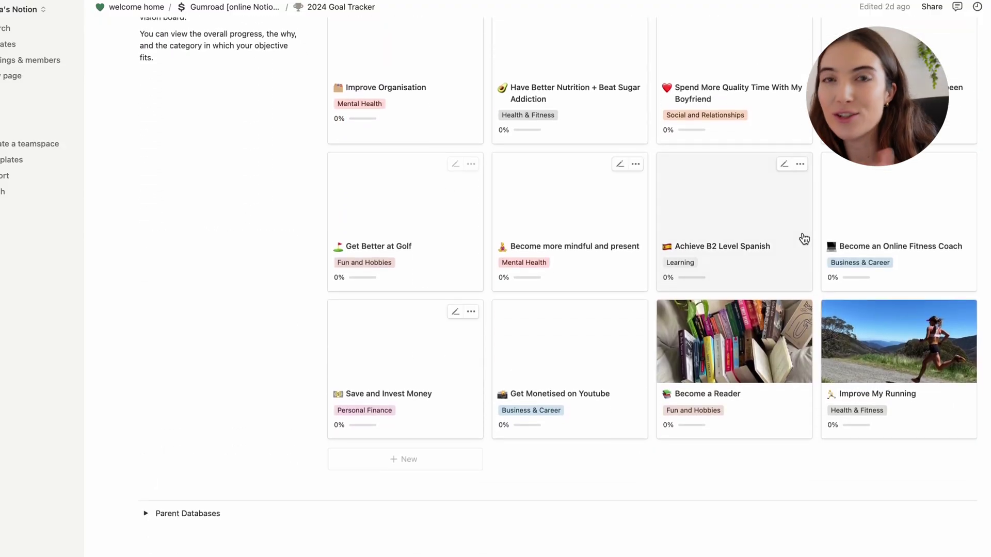
scroll(796, 236, up, 4)
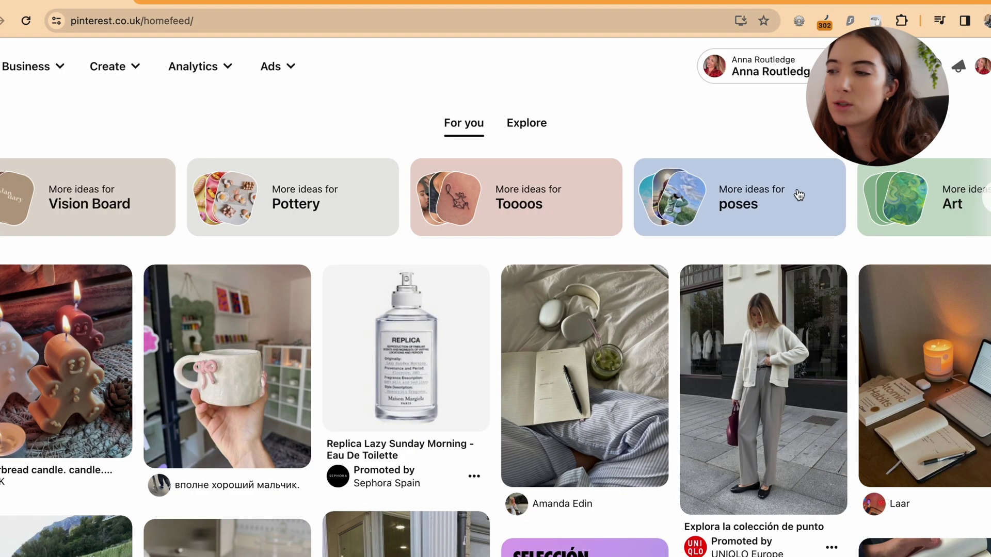
Search Pinterest for 'Youtube aesthetic vision board' and browse the resulting pins
click(619, 66)
text(Youtube aesthetic vision board)
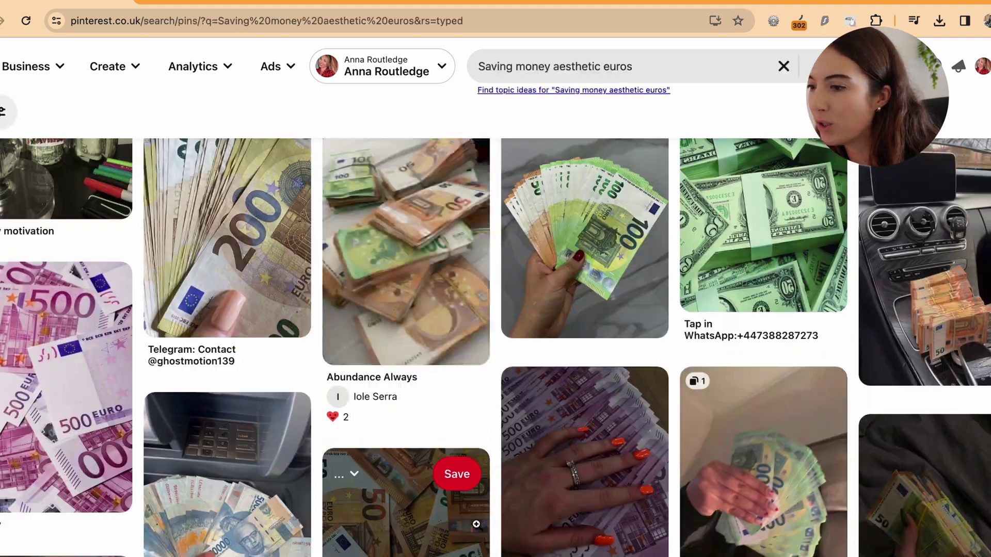
scroll(496, 310, down, 8)
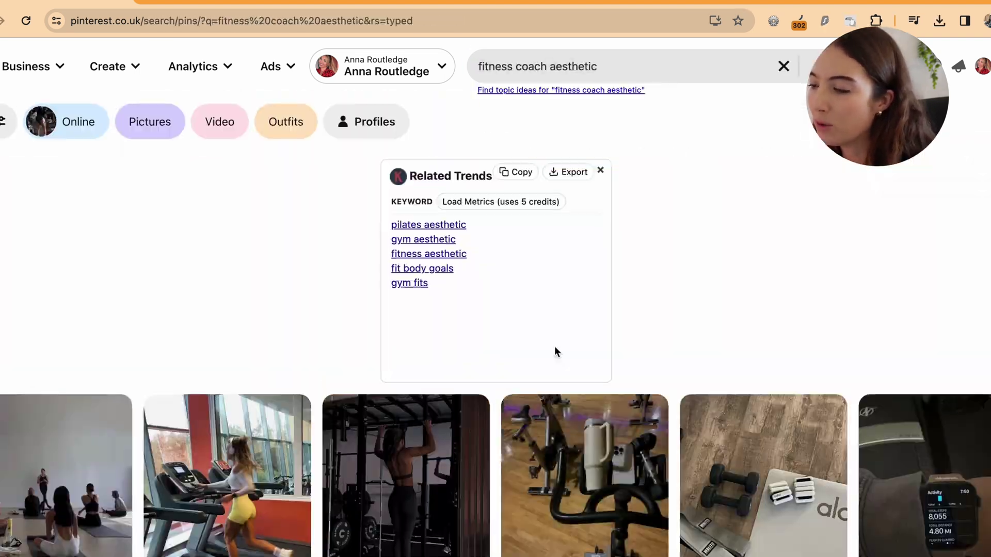
scroll(578, 341, down, 5)
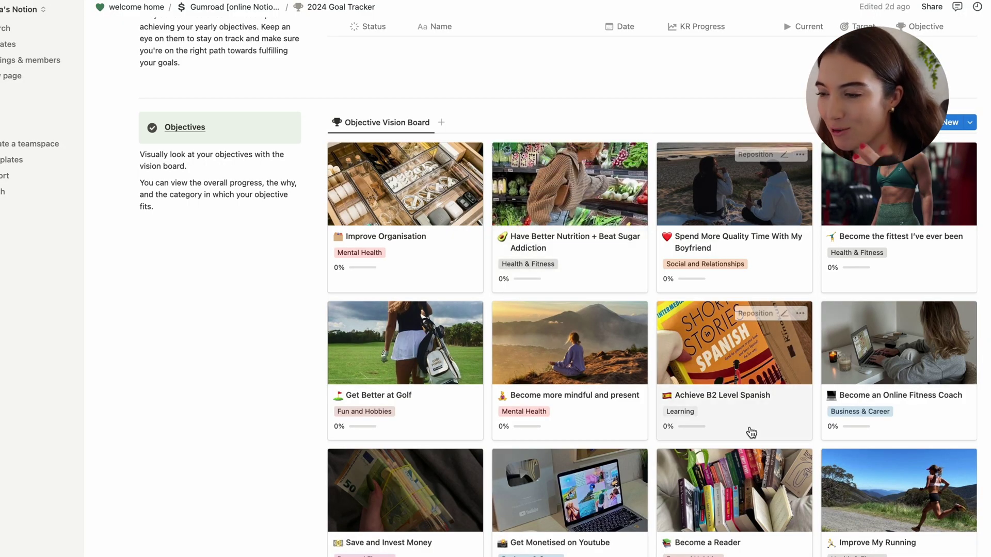
Scroll to the Key Results section and open the All Key Results database page
scroll(753, 423, down, 2)
scroll(752, 432, up, 5)
click(207, 230)
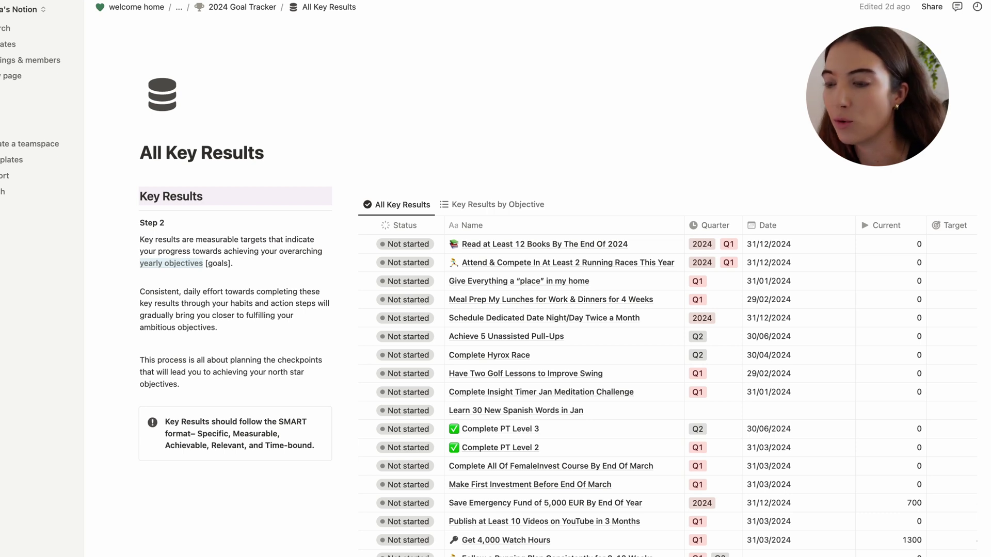
scroll(763, 259, down, 1)
scroll(763, 259, right, 6)
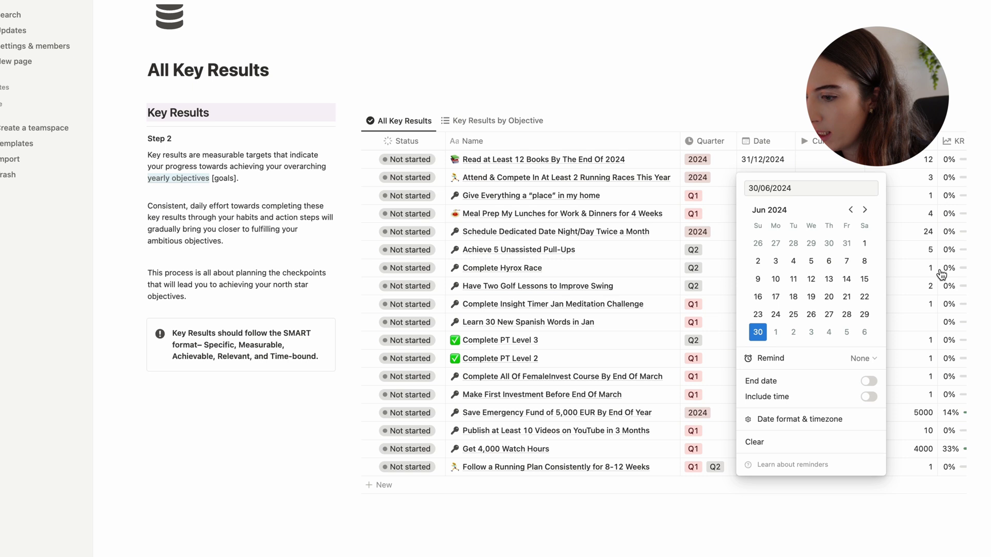
Set the running plan key result's date to 30/06/2024
click(730, 464)
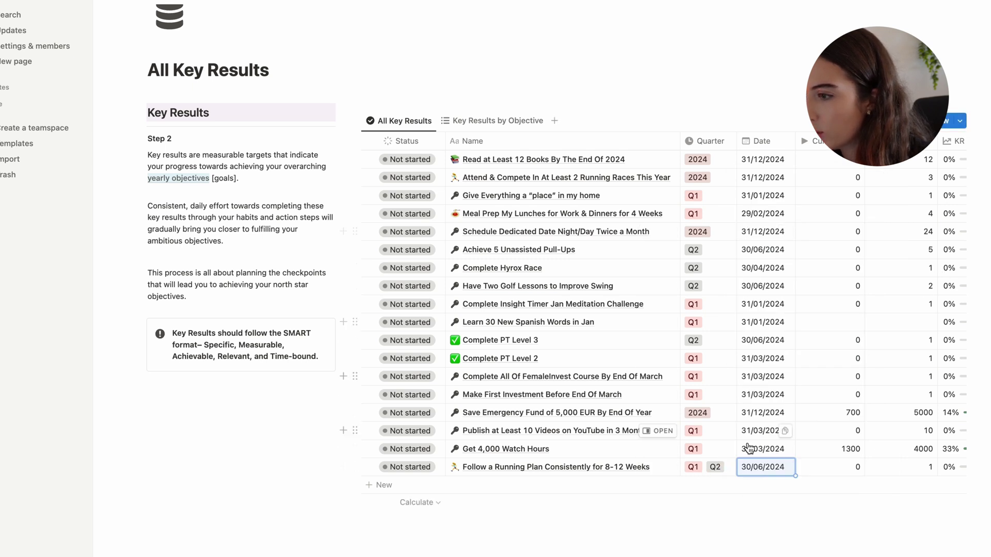
scroll(831, 461, right, 3)
scroll(749, 467, left, 3)
scroll(676, 467, right, 5)
Add action steps Buy Ikea Drawers and Meals To Cook (Between 6-12 Recipes) to the organising key result
click(800, 195)
text(Buy)
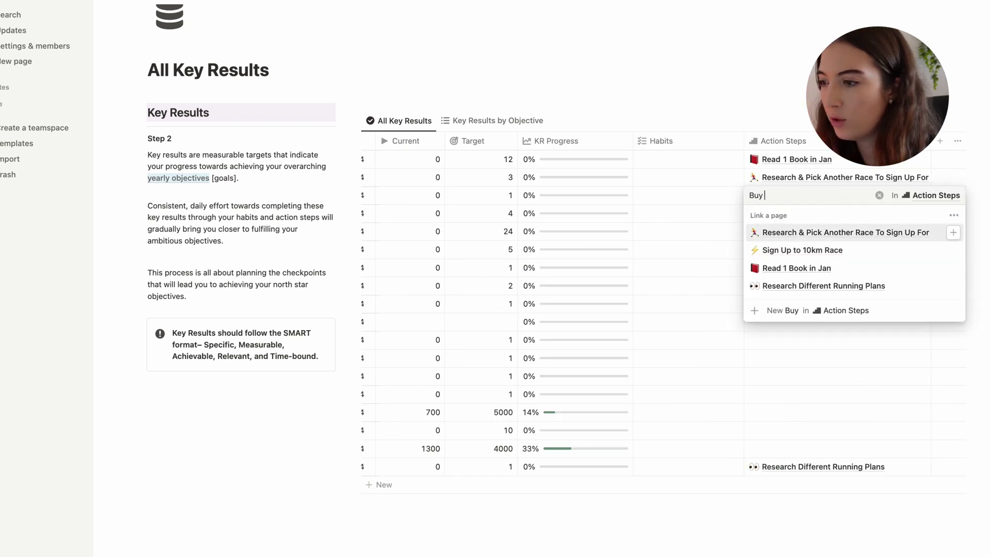
text( Ikea Drae)
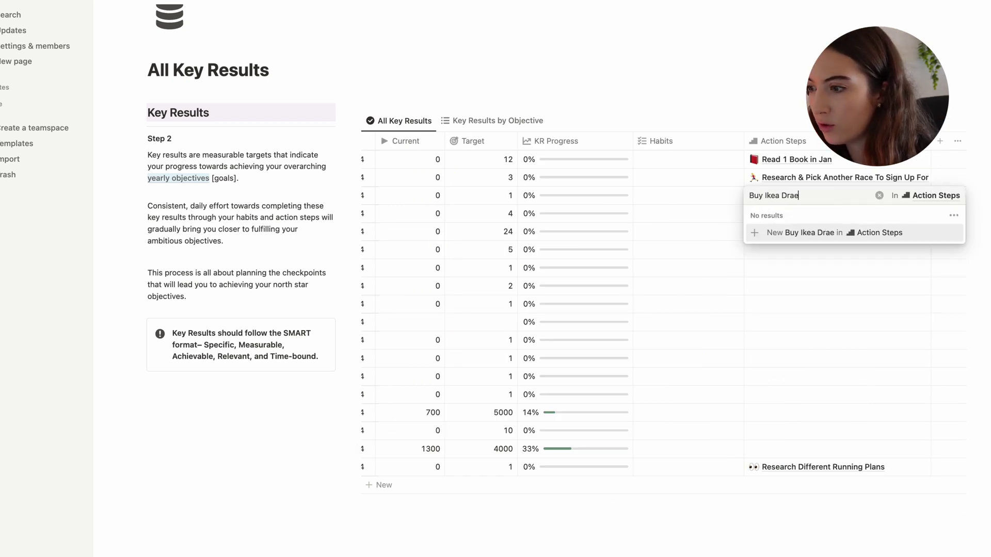
key(BackSpace)
text(wers)
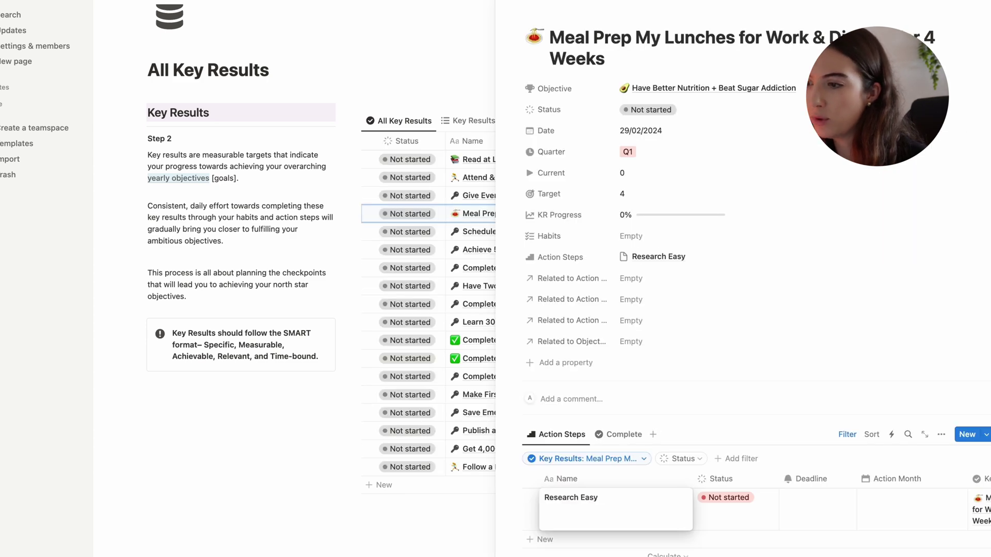
text(Meals To Cook (Between 6-12 Recipes))
key(ctrl+shift+j)
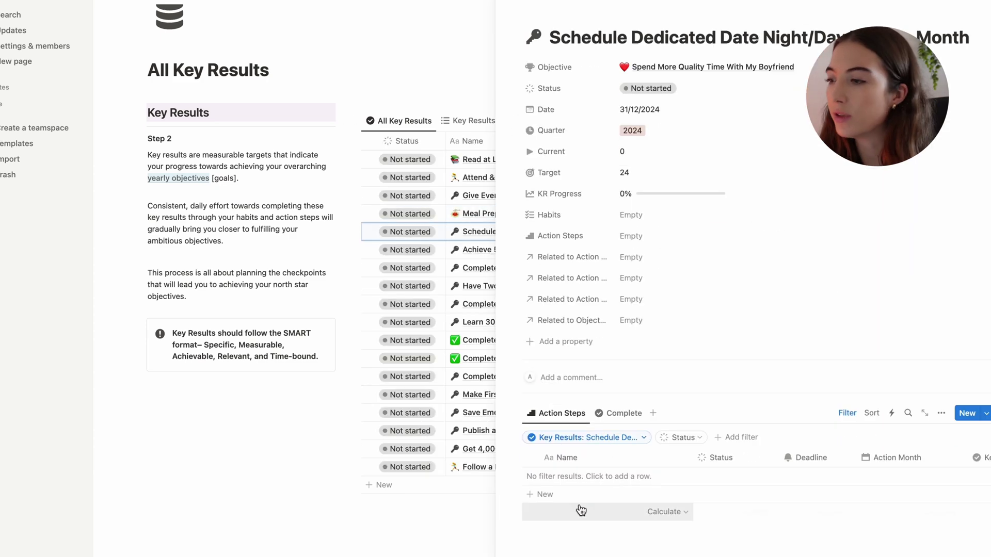
key(ctrl+shift+j)
key(ctrl+shift+j)
Give the Hyrox action step an April 17, 2024 deadline and April action month
click(800, 512)
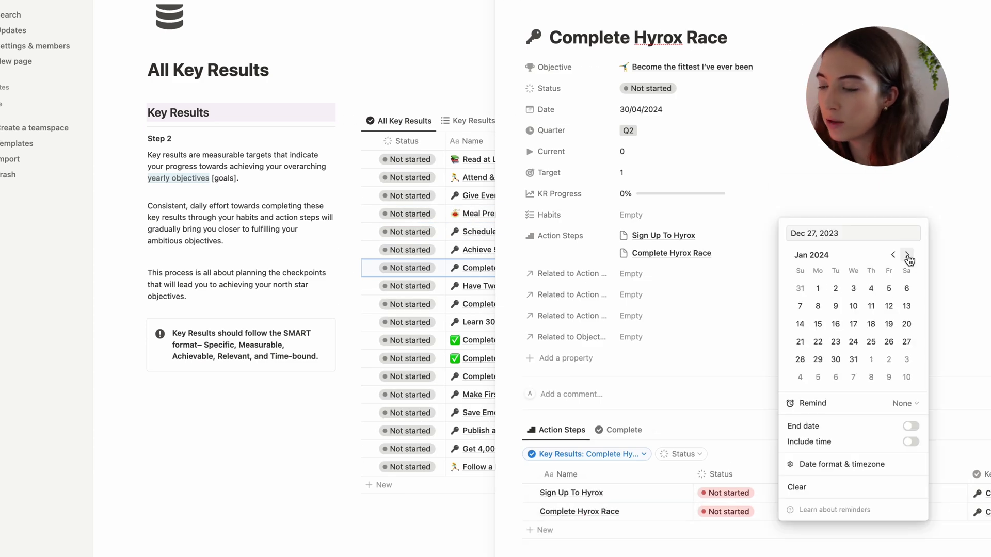
text(April 17, 2024)
key(Return)
click(878, 512)
click(881, 445)
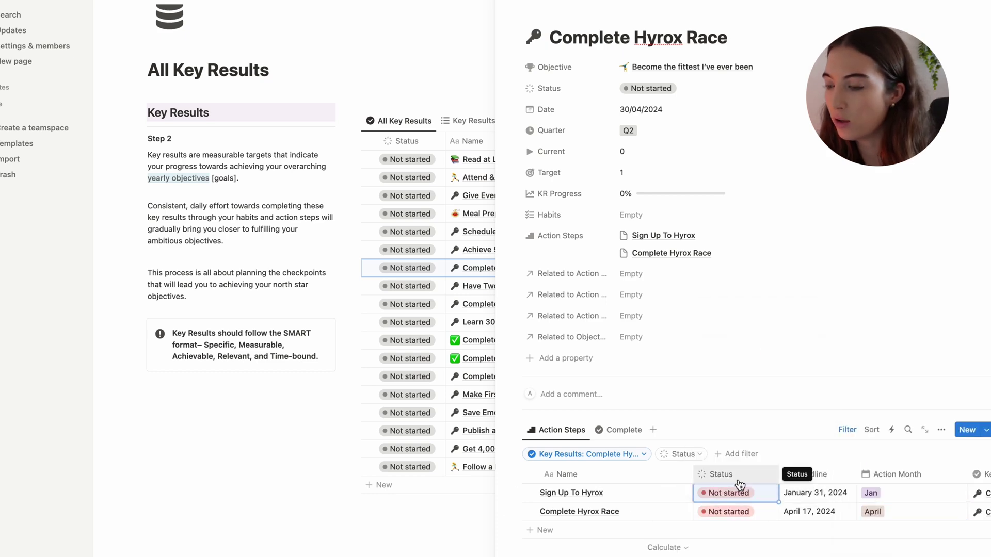
key(Escape)
Rename Make First Investment's step to '…Investment Platforms & Decide on One'
click(661, 397)
text(Investment Platforms & Decide on One)
click(816, 476)
key(Escape)
key(Escape)
scroll(808, 309, right, 5)
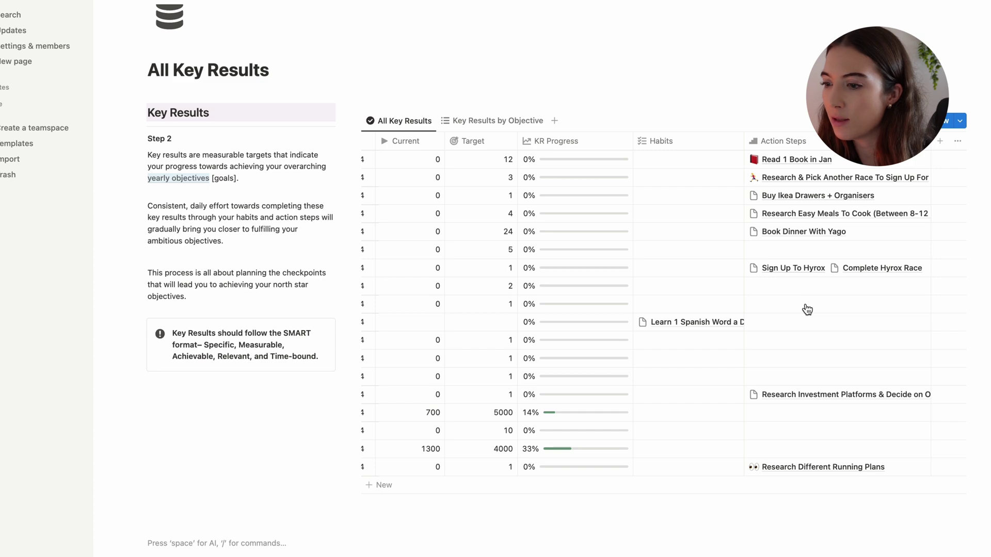
scroll(723, 315, left, 10)
scroll(594, 330, right, 10)
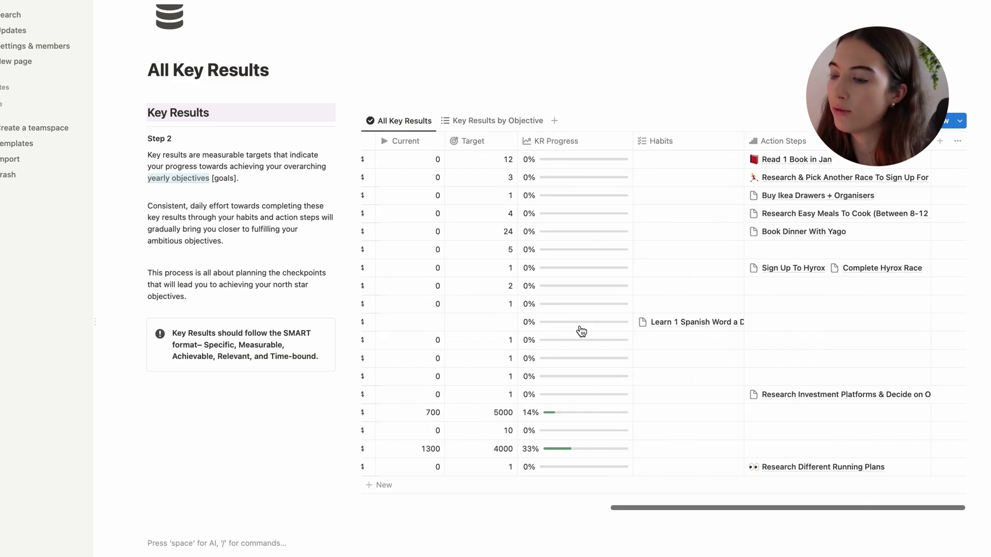
scroll(582, 331, left, 10)
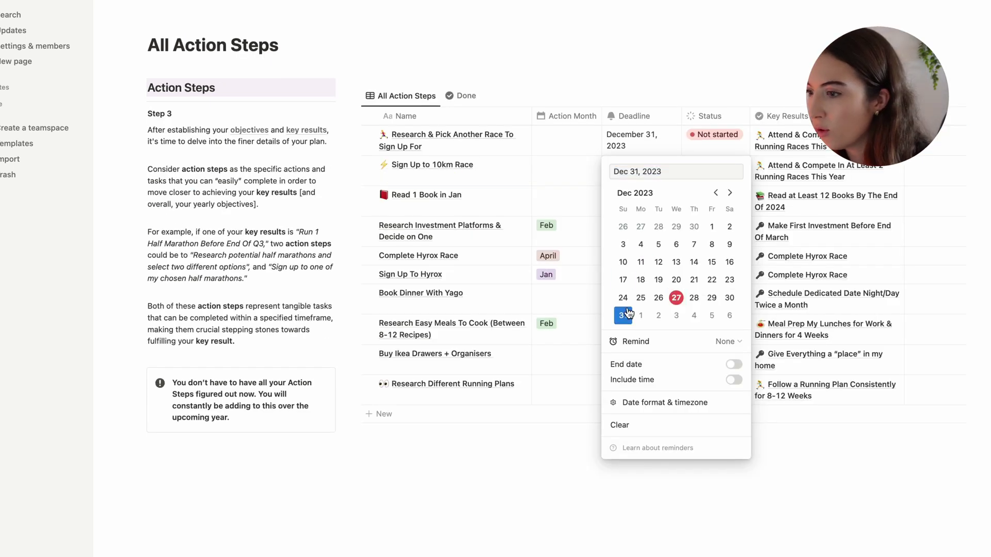
Set Read 1 Book in Jan's deadline to December 31, 2023
key(Escape)
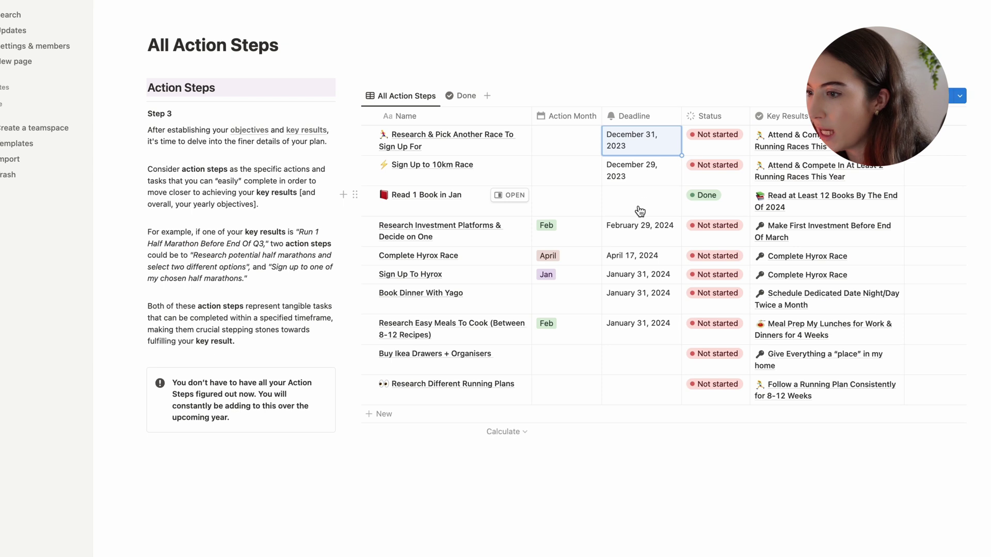
click(631, 200)
click(623, 379)
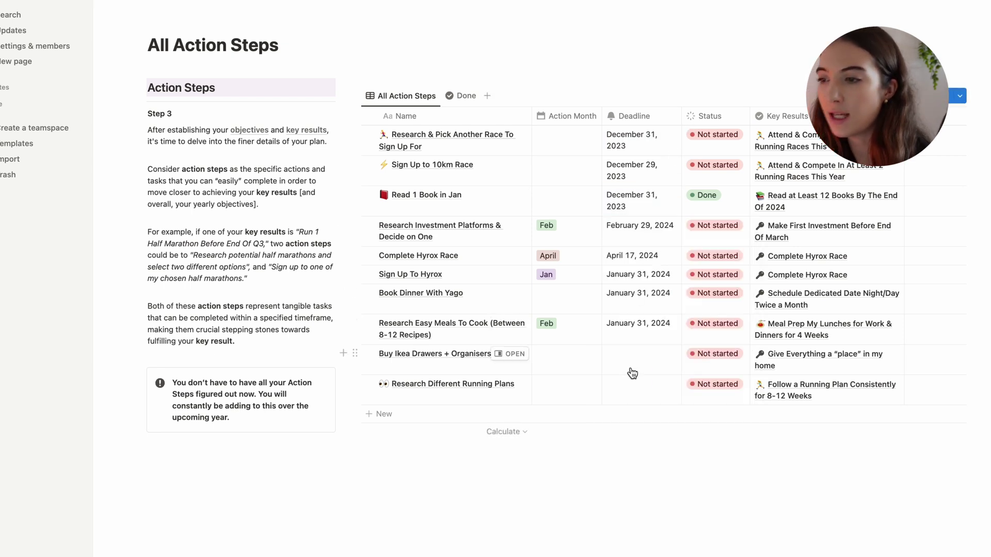
Set Research Different Running Plans' deadline to January 18, 2024
click(633, 392)
key(Escape)
click(640, 392)
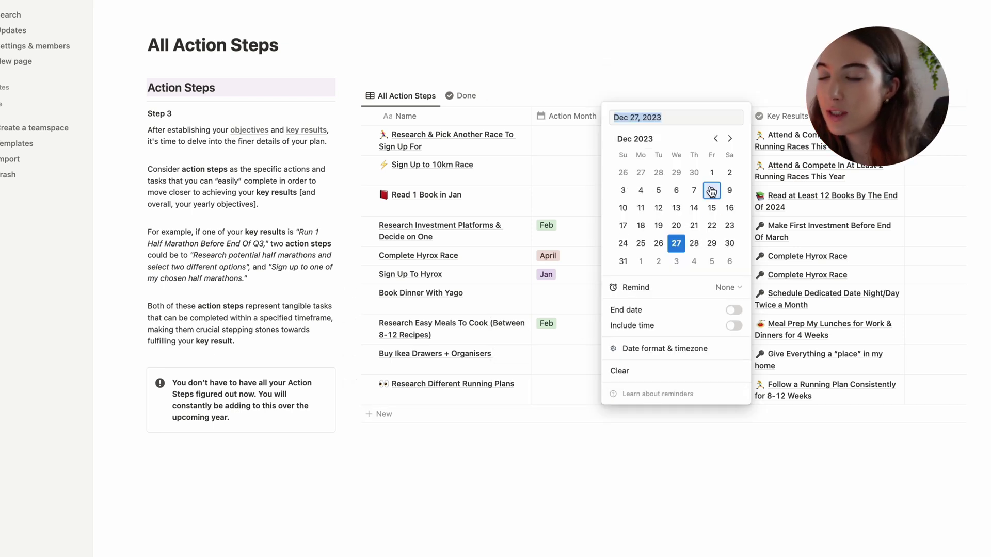
click(730, 139)
click(694, 208)
click(572, 50)
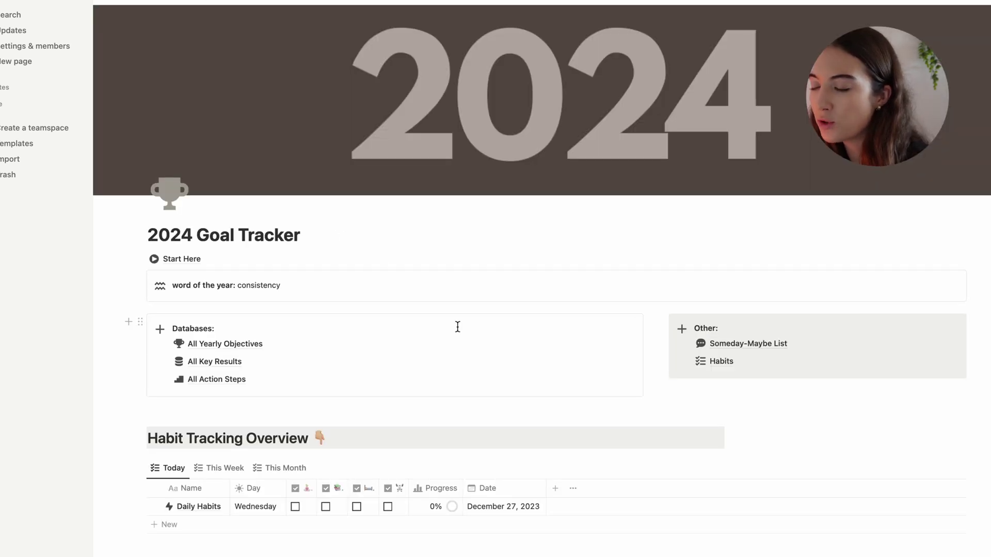
Scroll the 2024 Goal Tracker down to the Goal Tracking Overview and Daily Habits
scroll(457, 328, down, 10)
scroll(458, 331, down, 3)
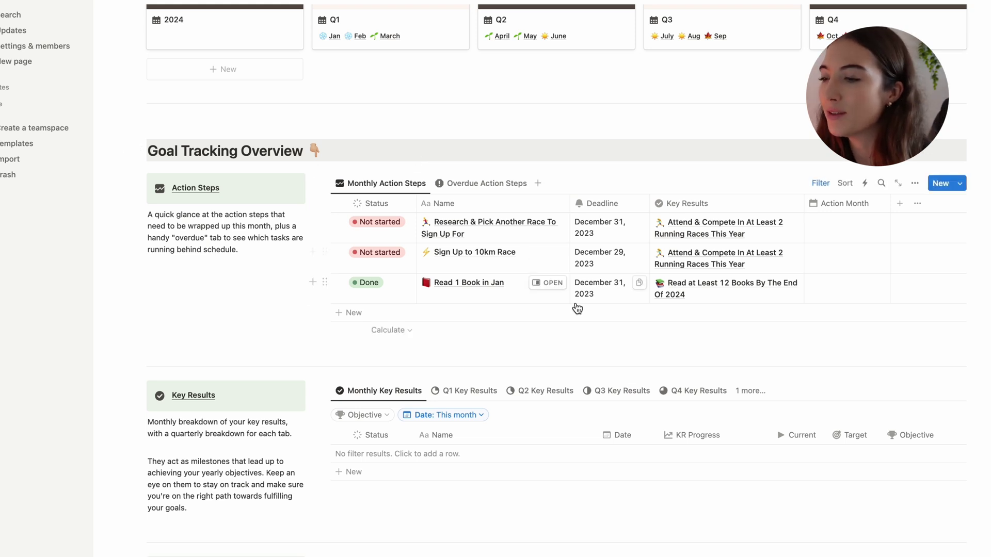
scroll(575, 307, down, 2)
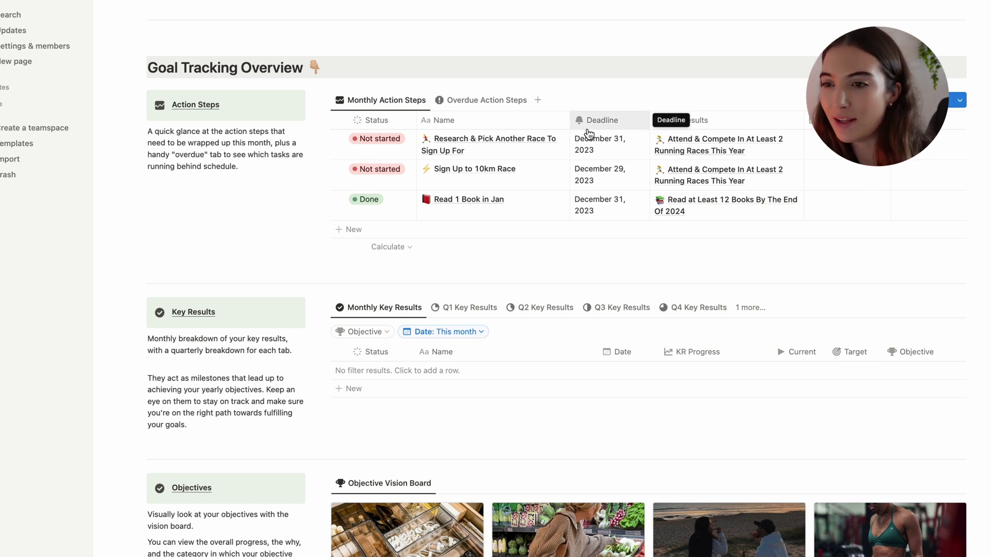
scroll(589, 136, up, 7)
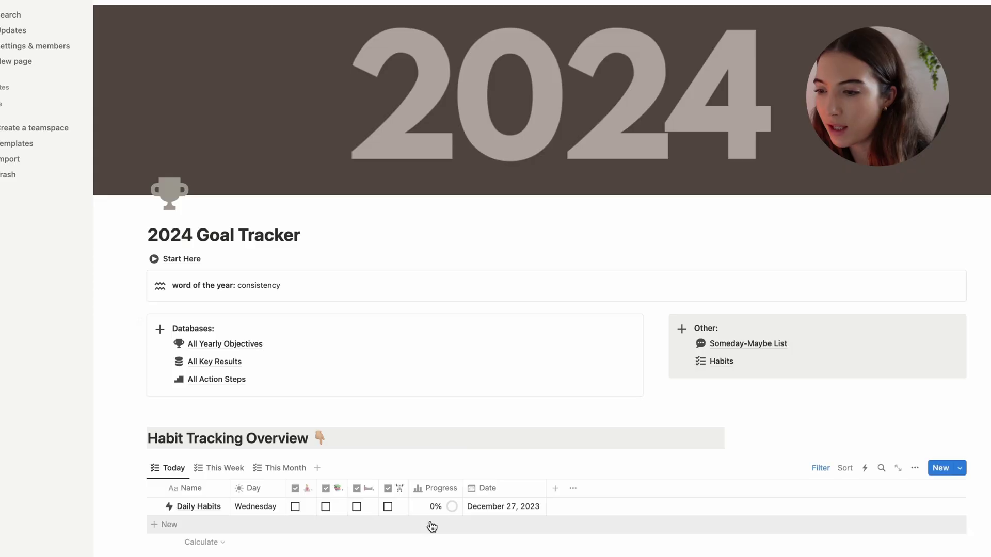
scroll(432, 527, down, 14)
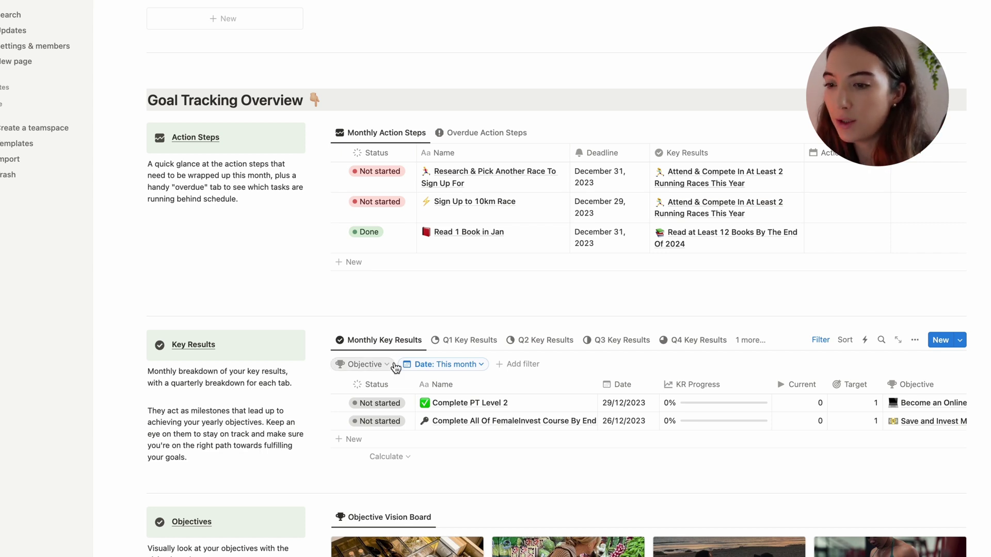
Flip through the Q1, Q2, Q3 and Q4 key results tabs, ending on the nine Q1 key results
click(465, 341)
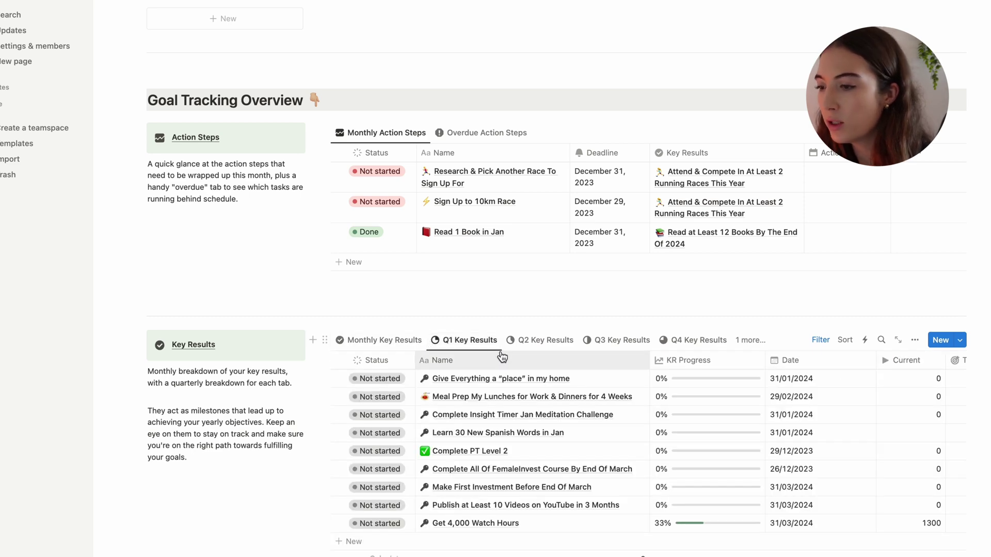
click(523, 347)
click(622, 341)
click(695, 341)
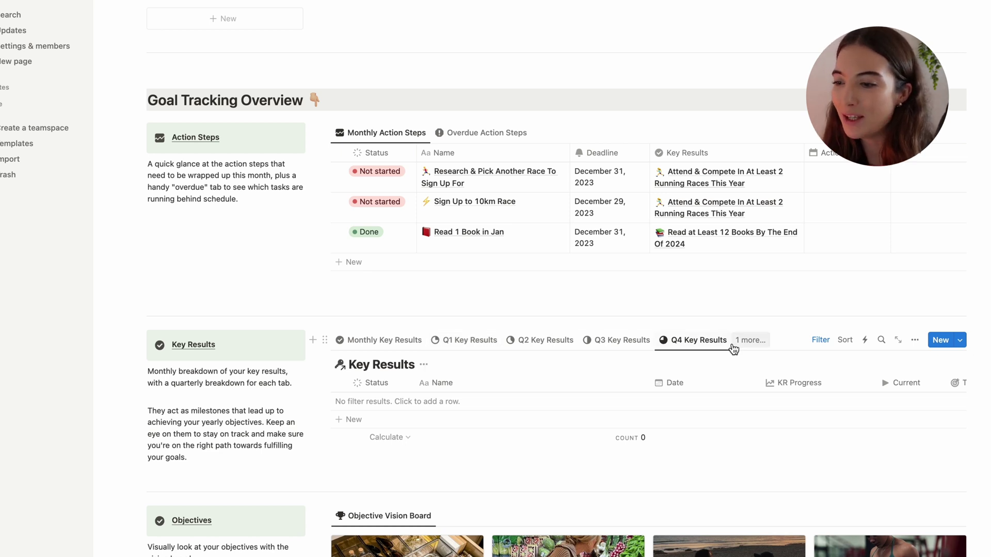
click(470, 343)
click(549, 342)
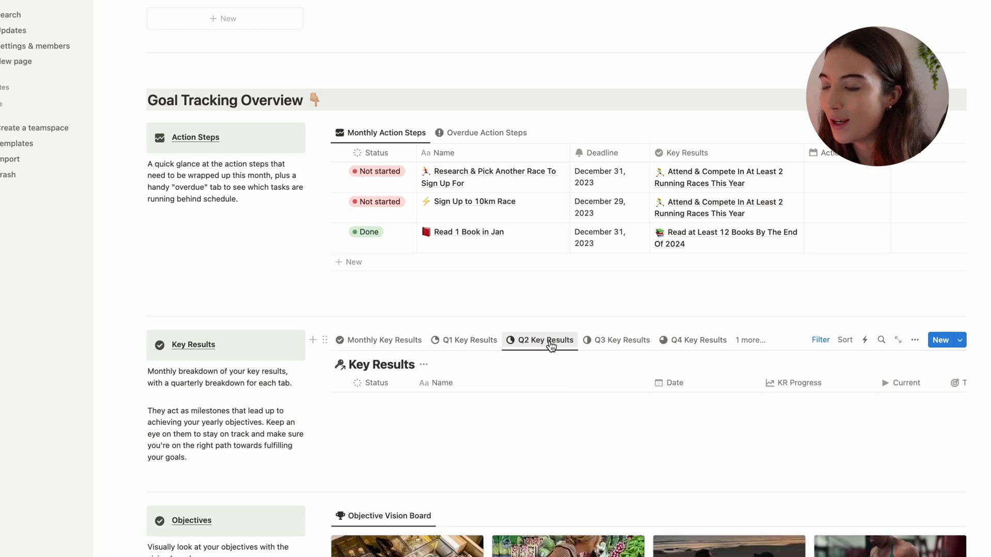
click(472, 339)
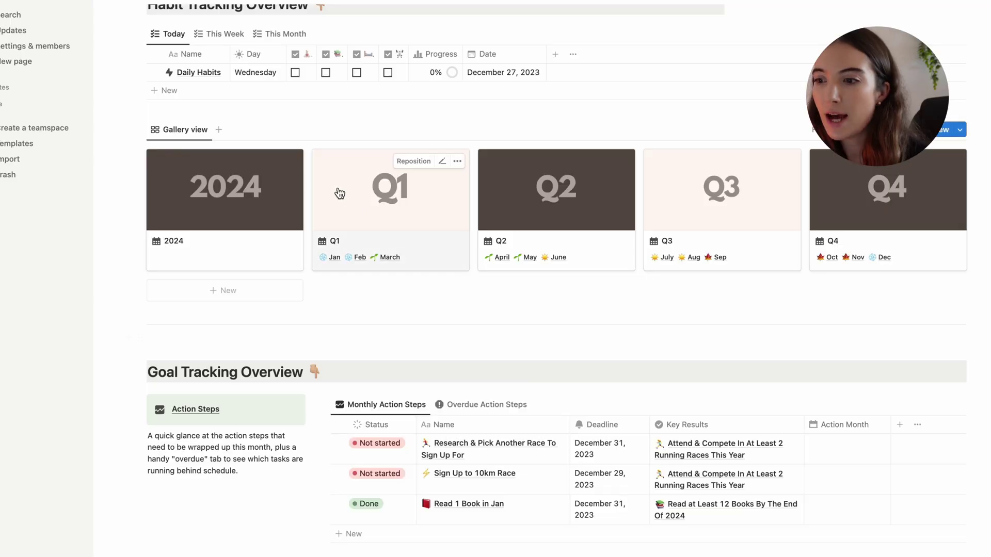
Open the Q1 quarter page and preview the January monthly page
click(376, 209)
scroll(326, 264, down, 5)
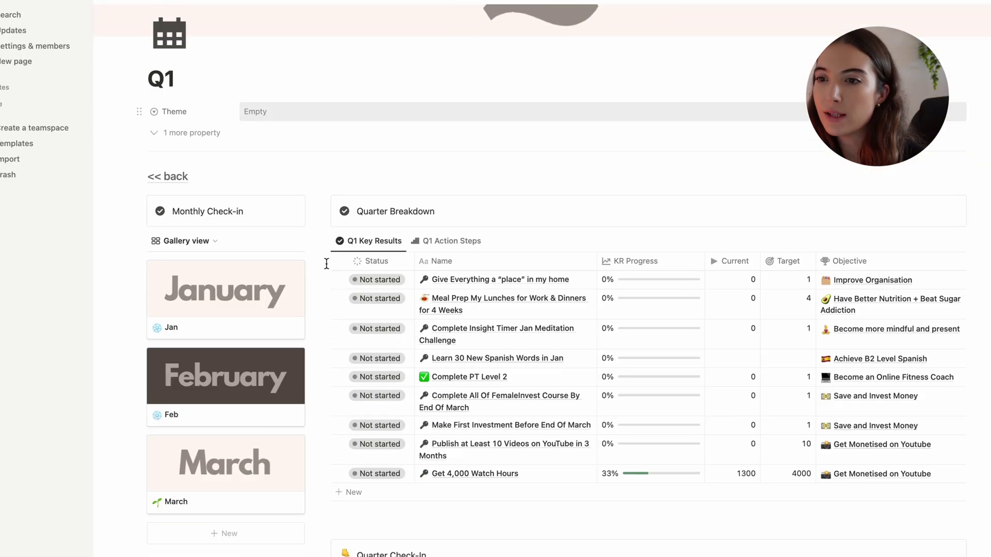
scroll(216, 402, up, 3)
click(216, 402)
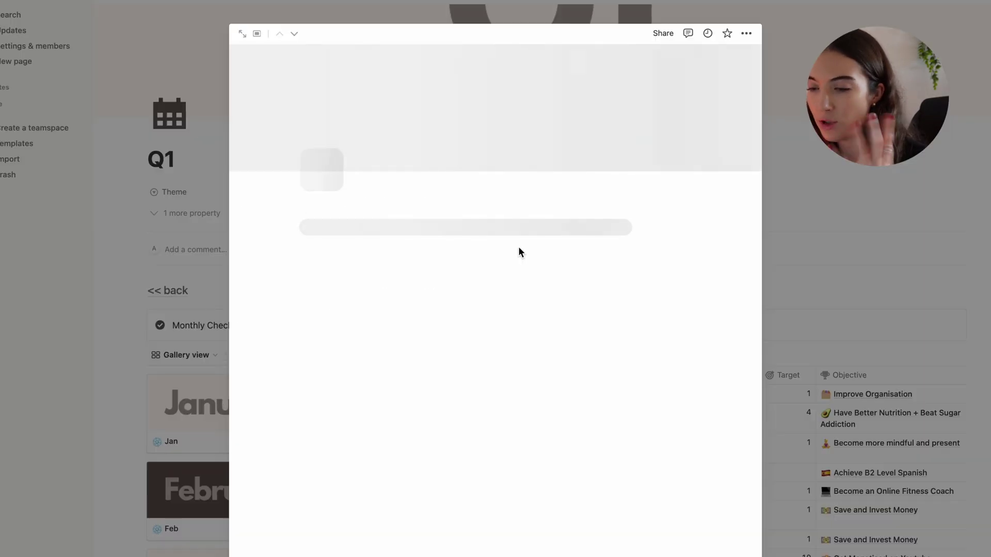
scroll(519, 248, down, 3)
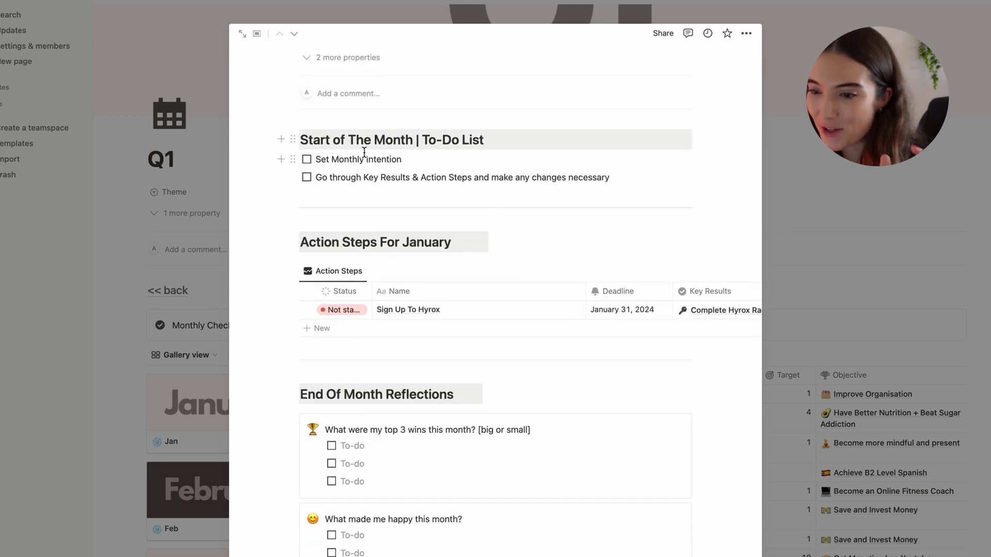
scroll(364, 156, down, 5)
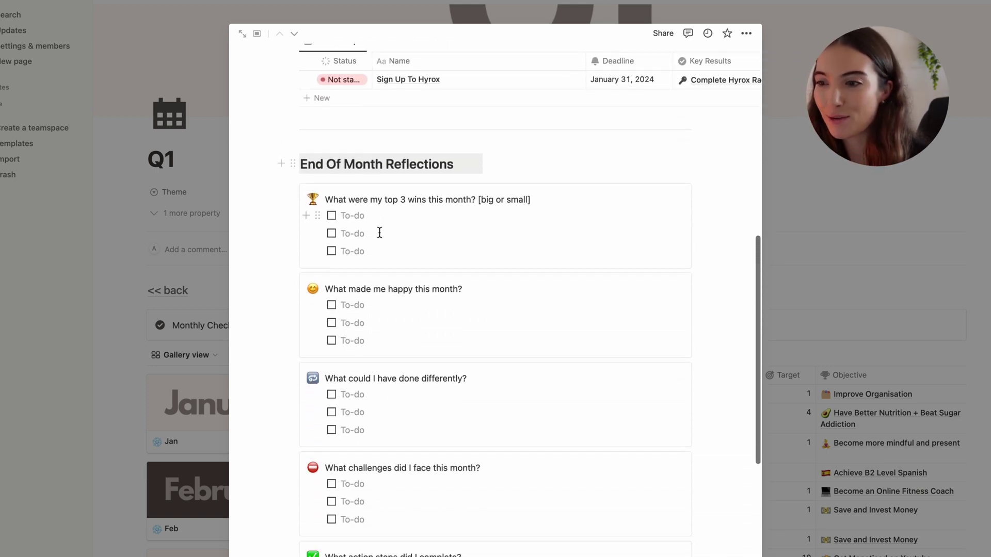
scroll(379, 233, up, 3)
Close the January preview and go back through the breadcrumbs to 2024 Goal Tracker
click(836, 175)
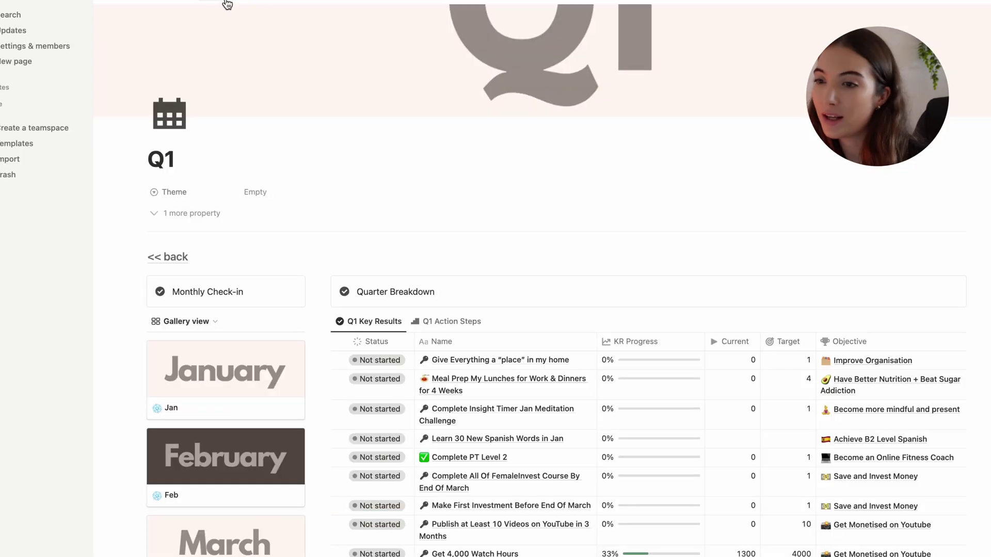
click(227, 4)
click(228, 4)
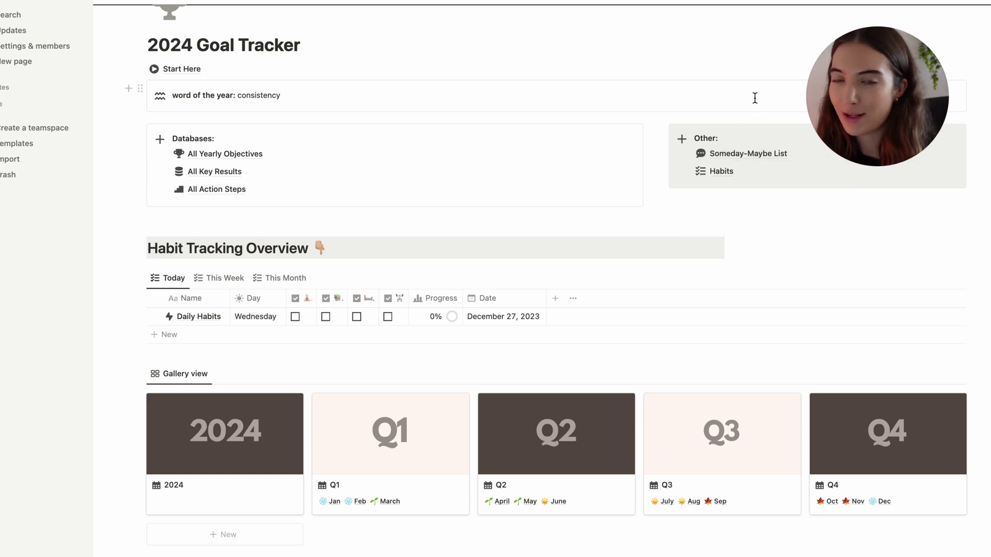
click(757, 152)
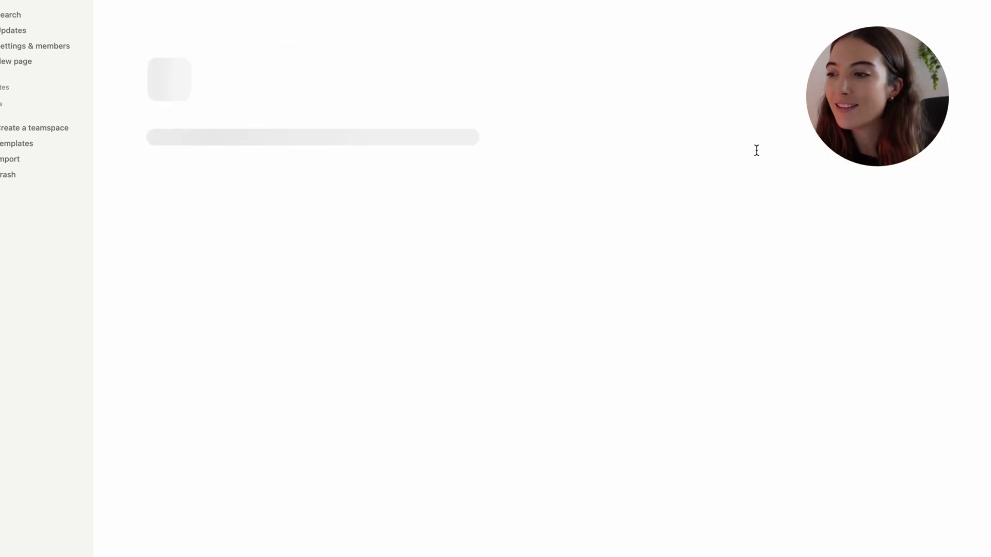
scroll(613, 265, down, 2)
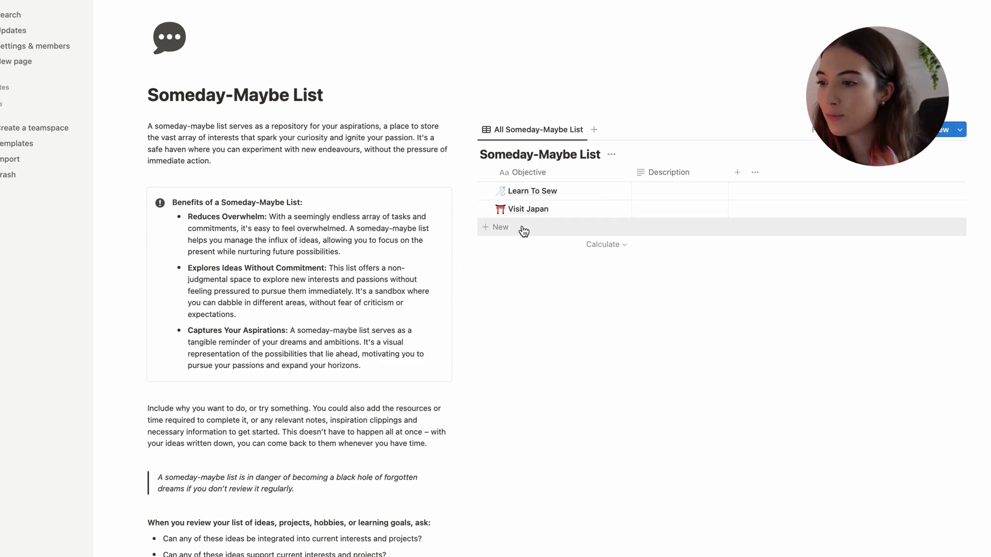
key(super+bracketleft)
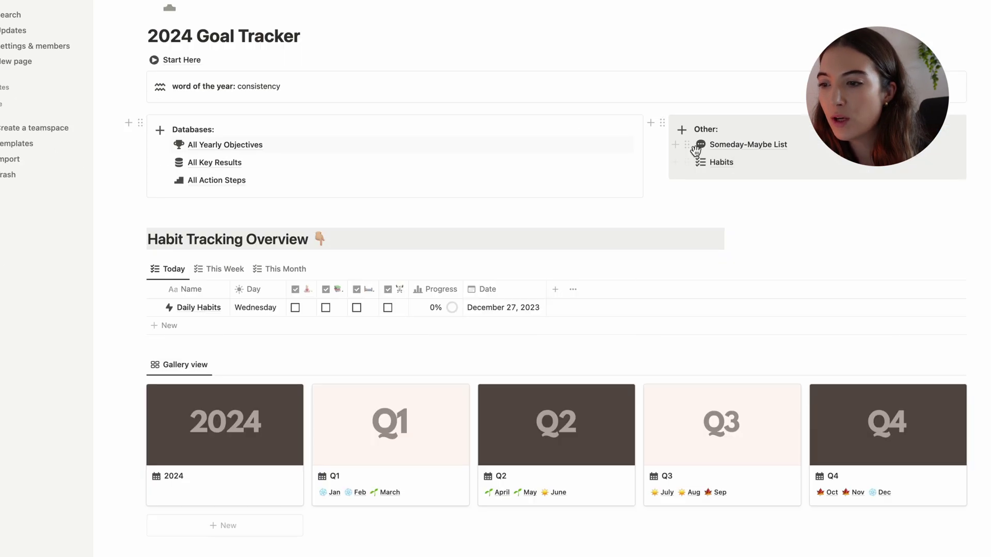
On the Habits page, set the Spanish-word habit's Status to In progress
click(729, 166)
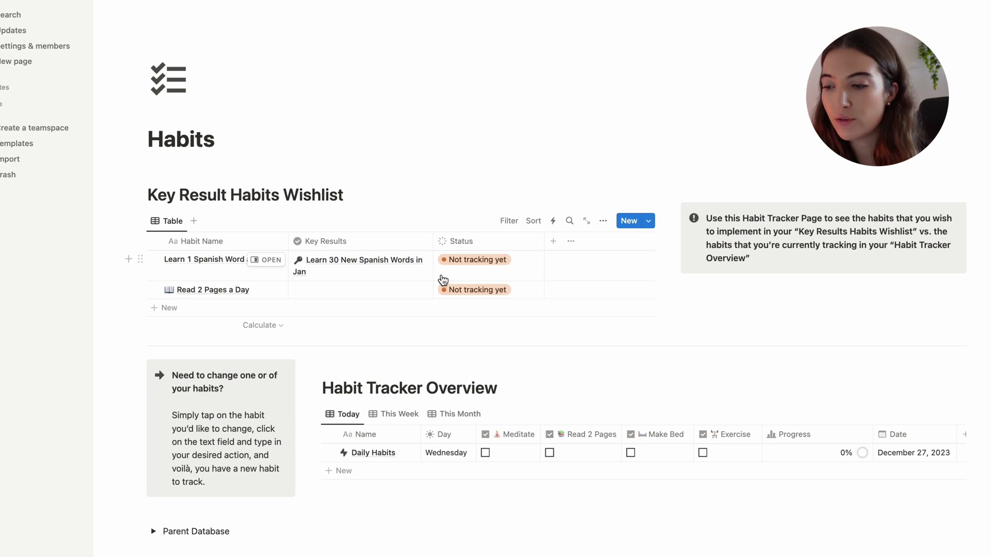
click(478, 259)
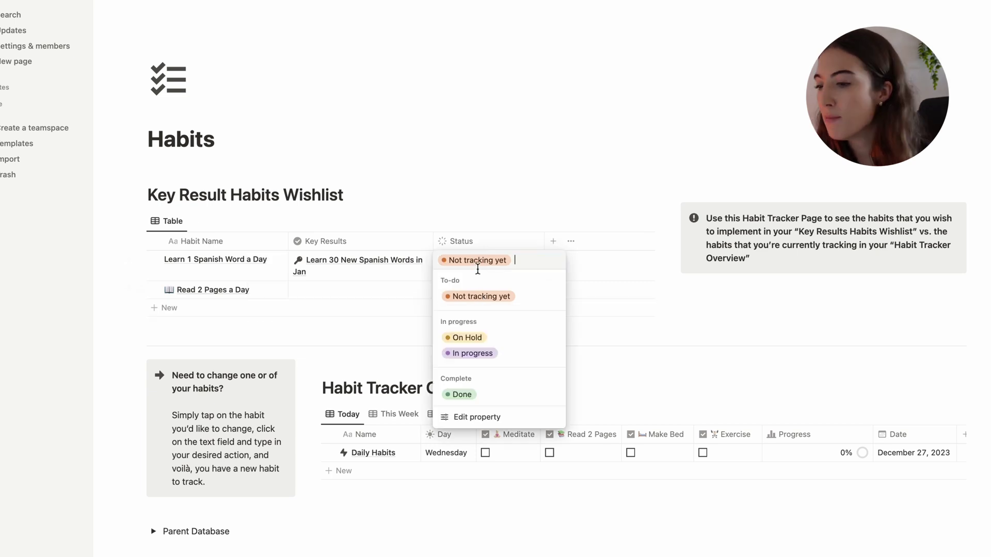
click(476, 354)
click(733, 331)
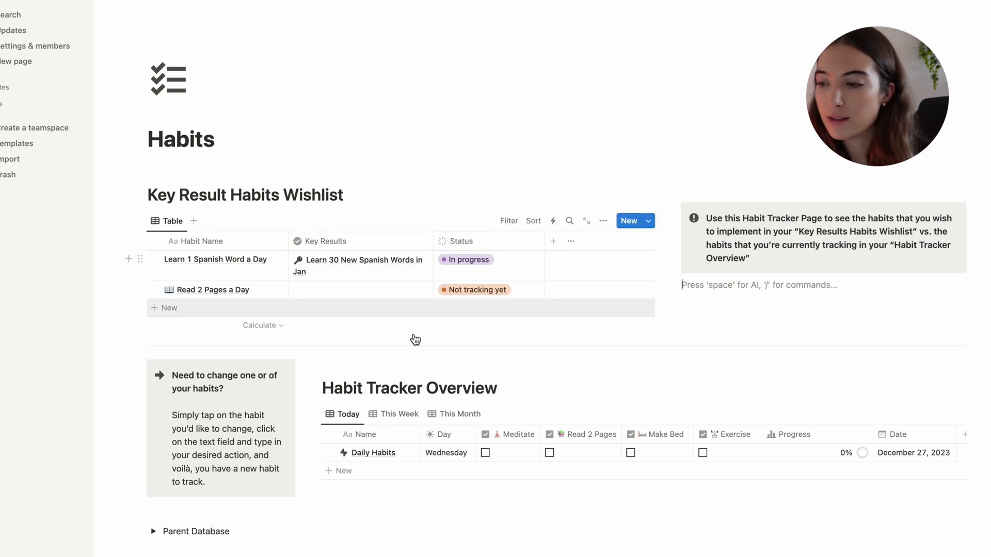
Check off today's Meditate, Read 2 Pages, Make Bed and Exercise habits
click(485, 452)
click(549, 453)
click(631, 453)
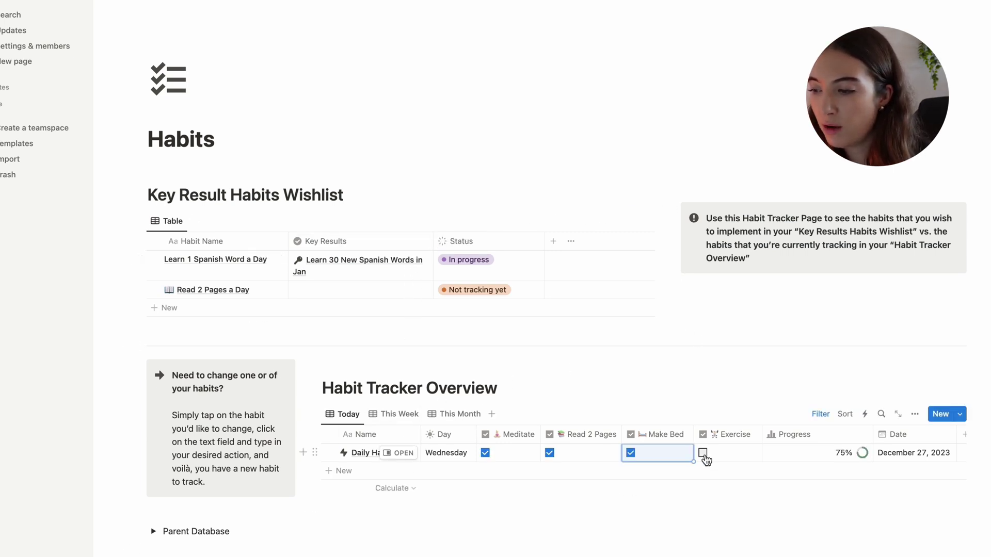
click(703, 453)
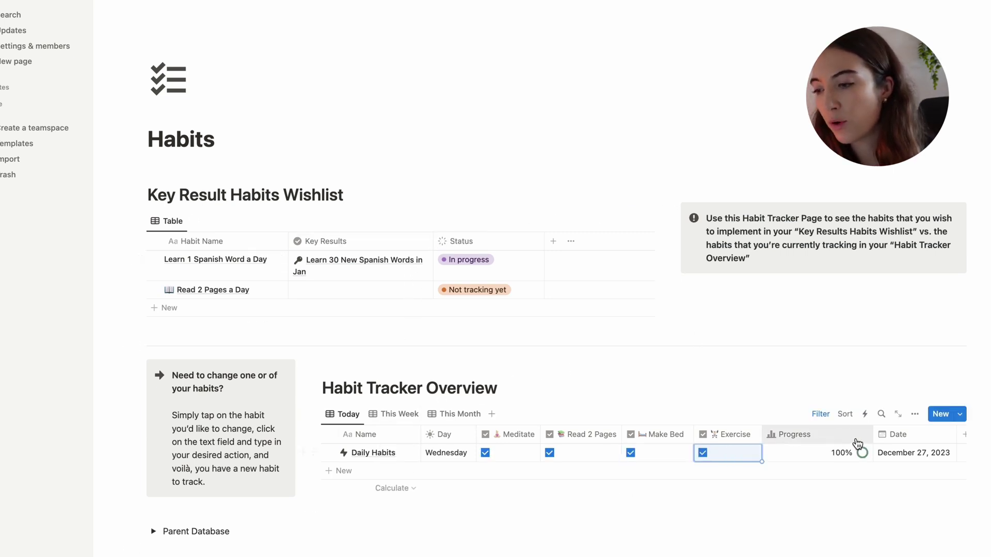
Glance at this month's daily habit entries, then return to today's view and the 2024 Goal Tracker
click(458, 414)
scroll(467, 420, down, 3)
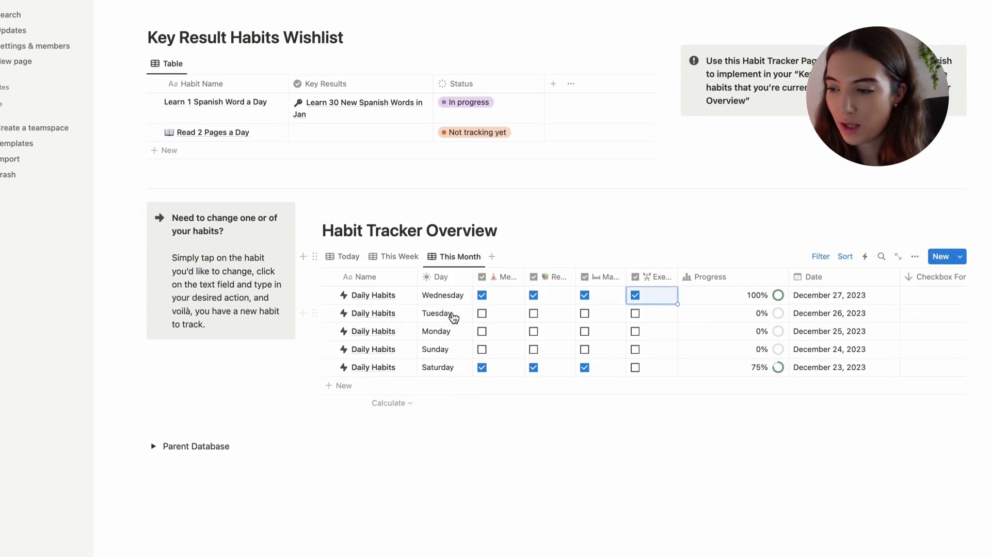
click(343, 257)
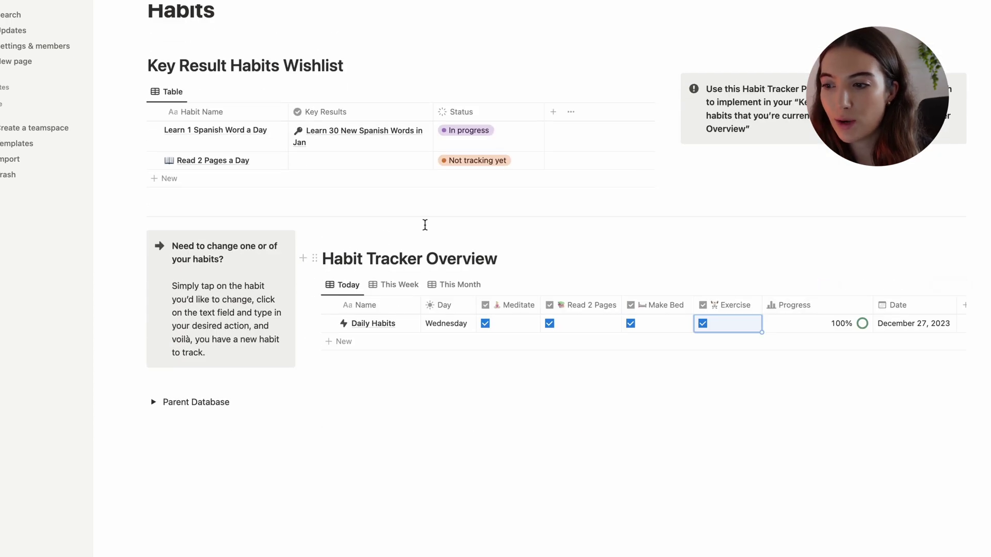
scroll(425, 223, up, 3)
click(257, 5)
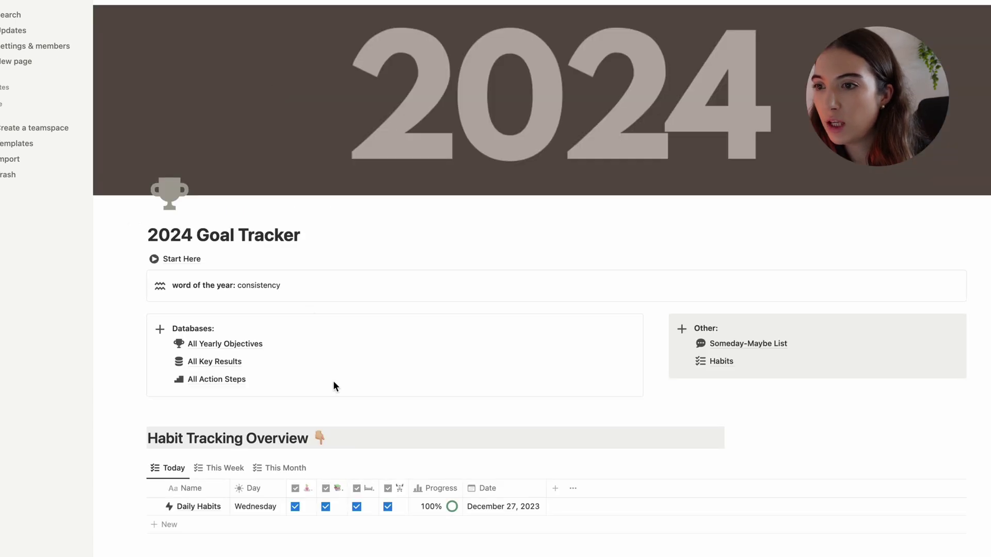
Open the Q1 quarter page from the quarter gallery
scroll(340, 258, down, 6)
click(350, 320)
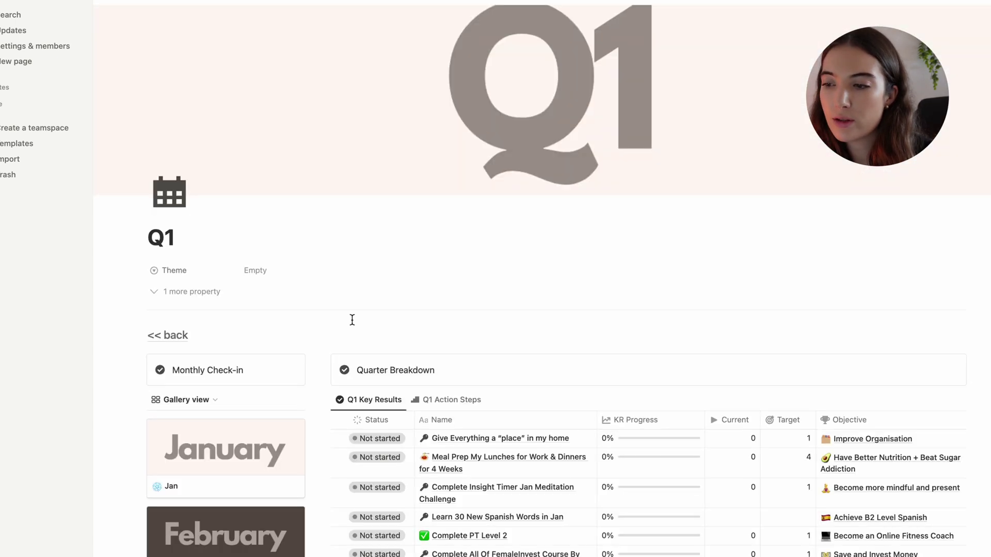
scroll(352, 320, down, 3)
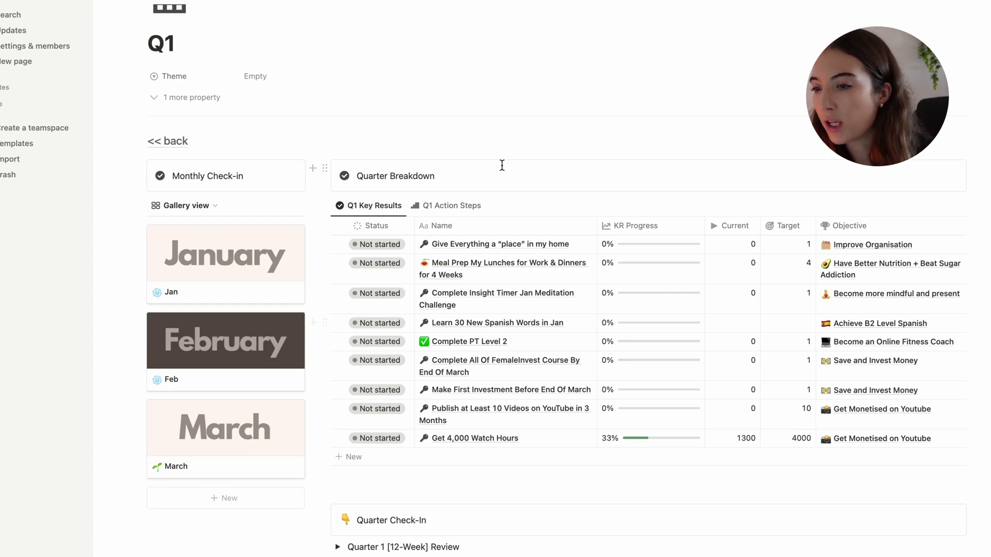
View Q1 Action Steps, return to Q1 Key Results, and expand the Quarter 1 [12-Week] Review
click(447, 205)
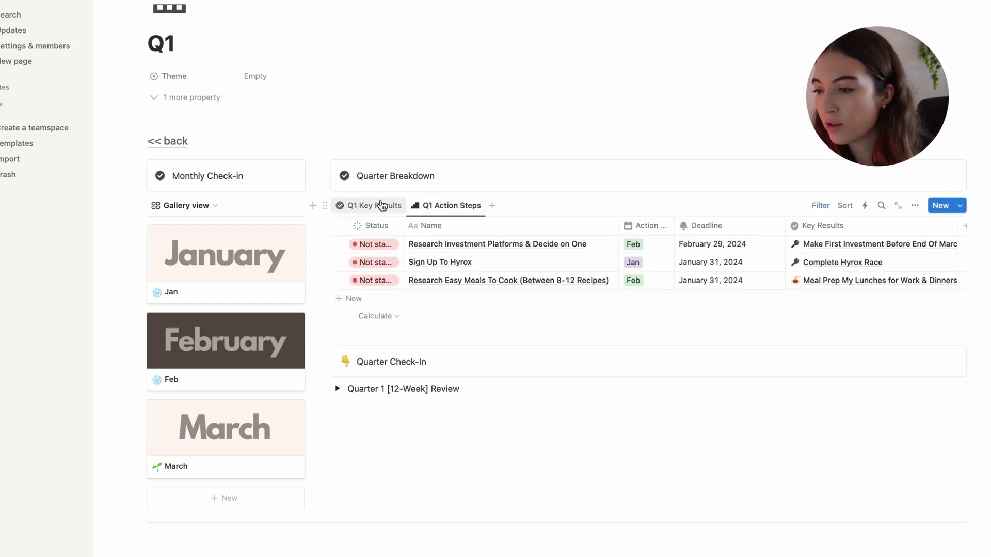
click(376, 206)
click(337, 542)
scroll(451, 441, down, 12)
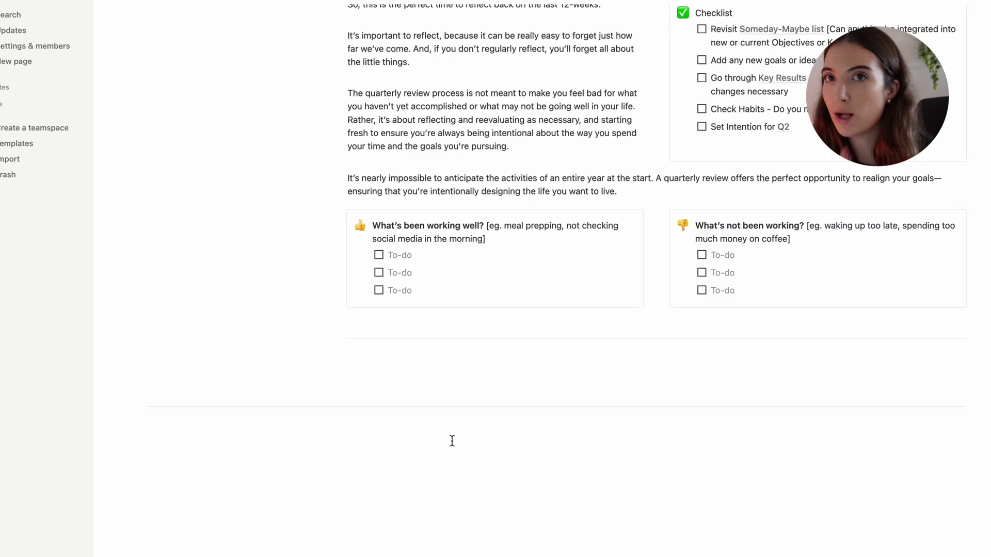
scroll(452, 441, up, 6)
scroll(452, 441, down, 1)
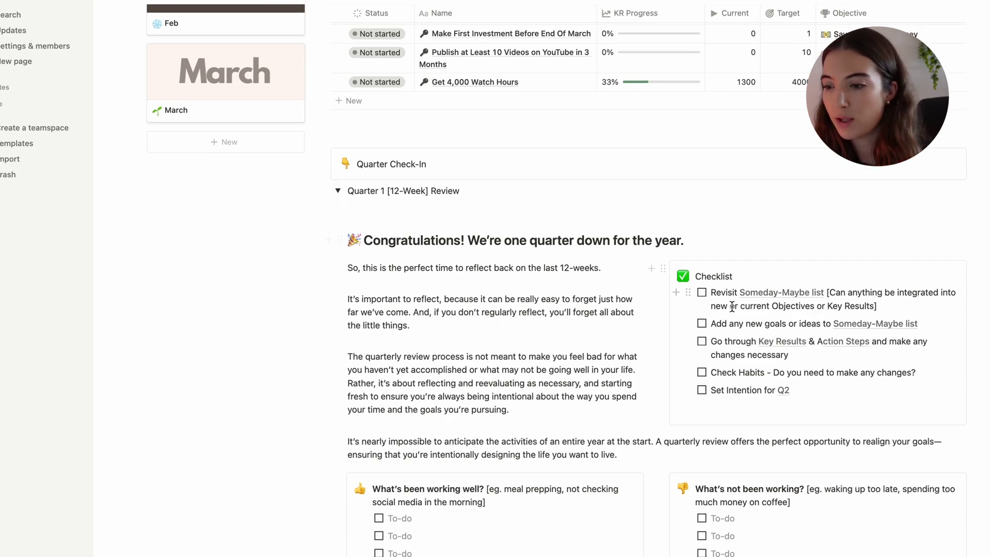
scroll(734, 293, up, 10)
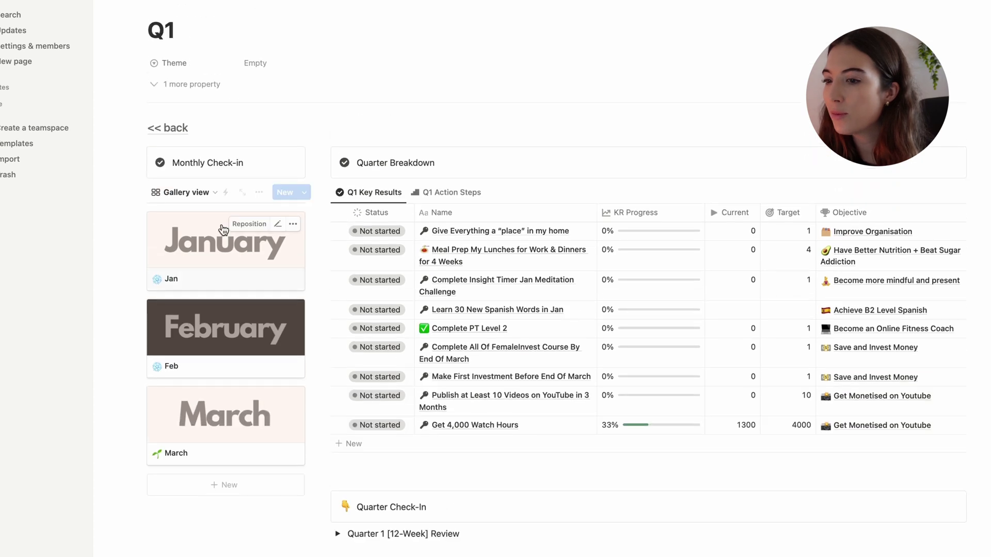
Preview the January page and create the Monthly Intention tag 'Get my sparkle back'
click(224, 253)
scroll(519, 265, down, 5)
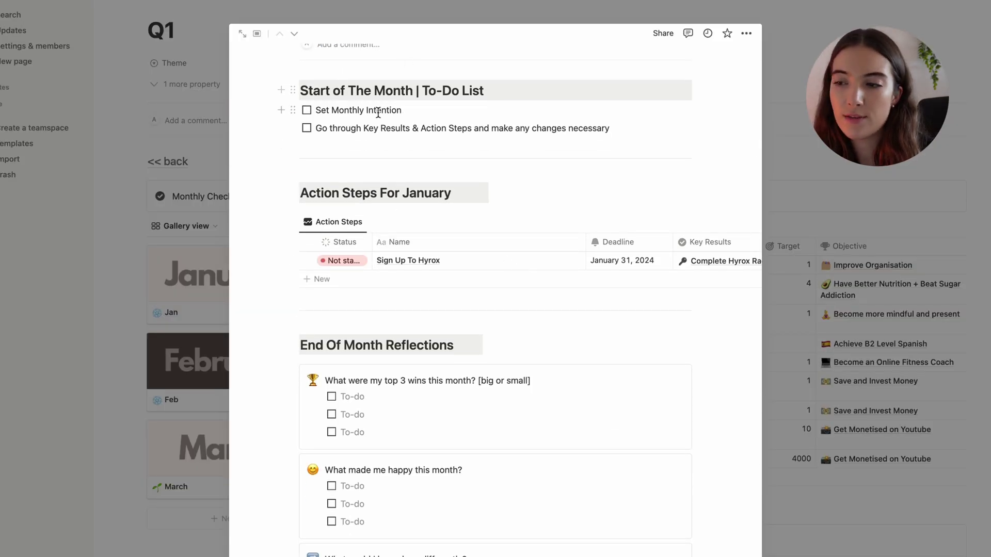
scroll(421, 136, up, 5)
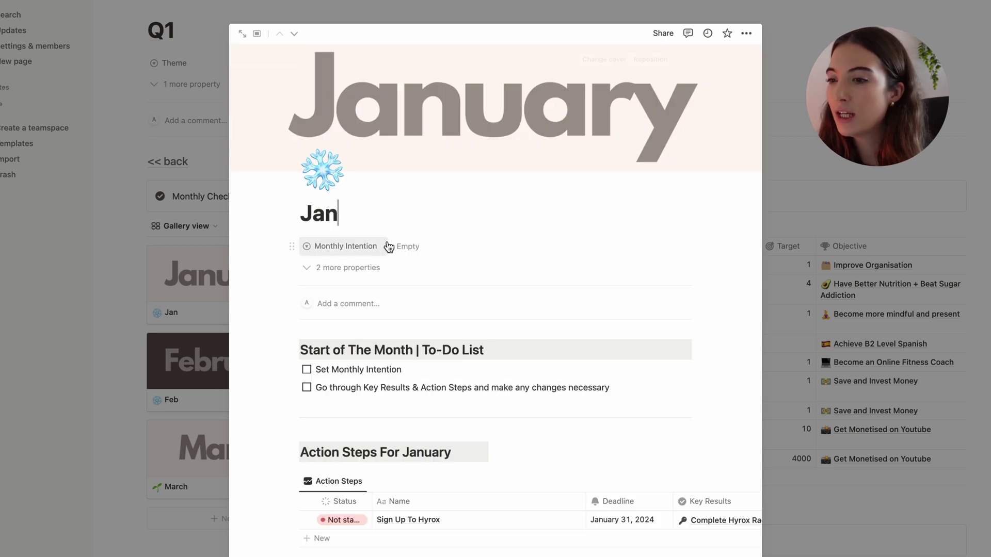
click(416, 246)
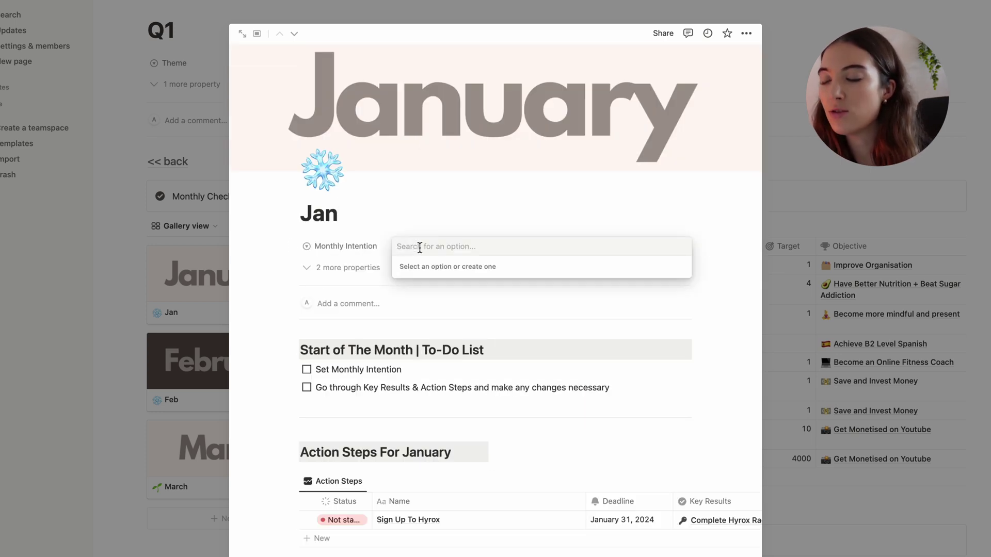
text(Get to)
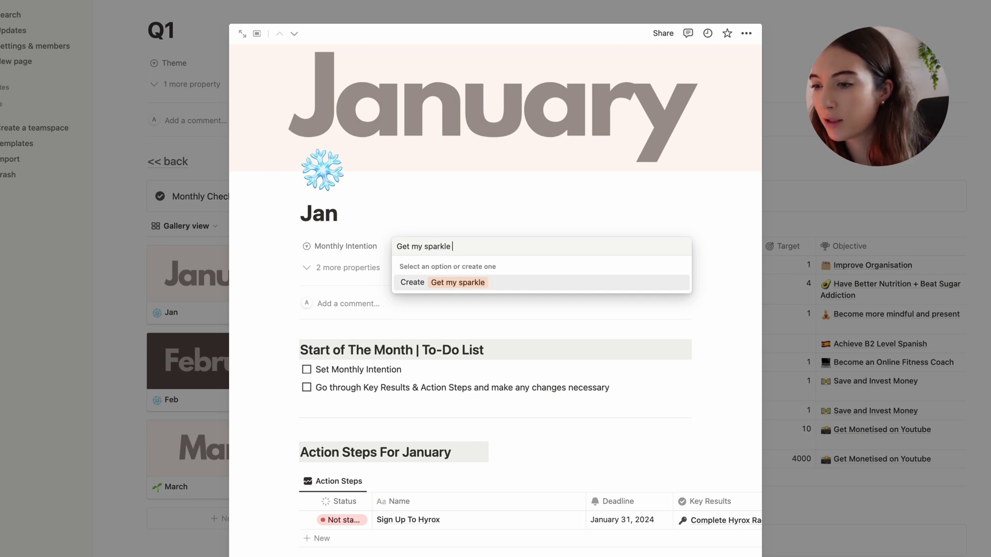
key(Return)
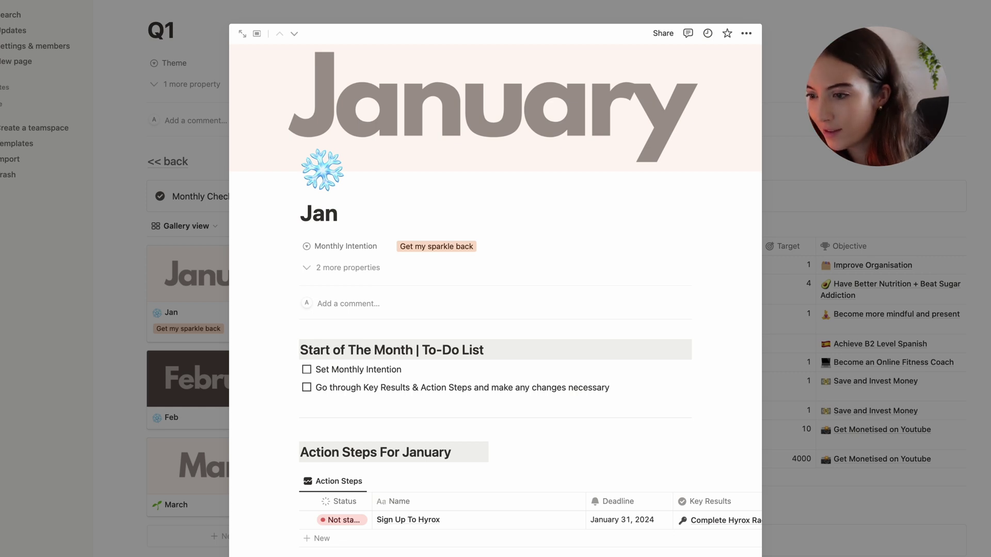
scroll(407, 91, down, 5)
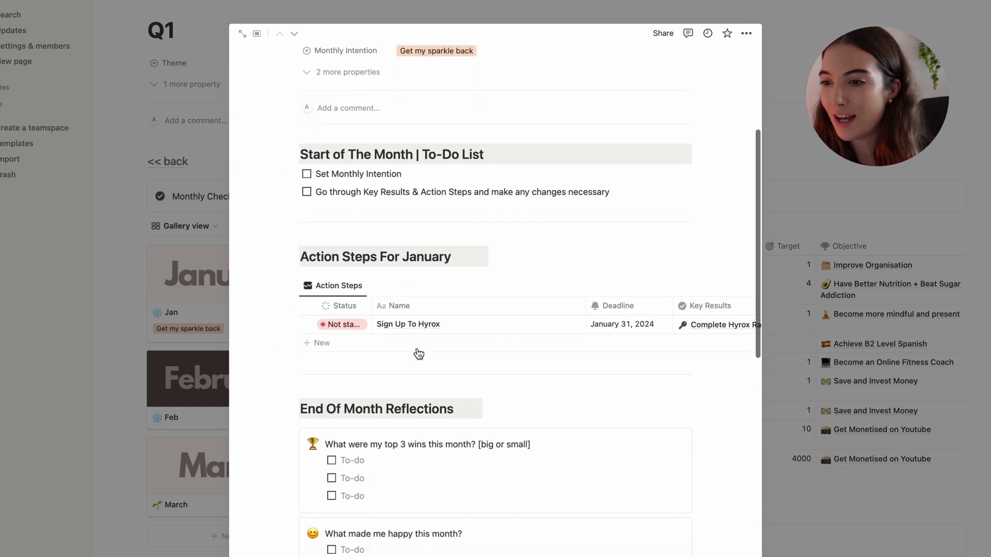